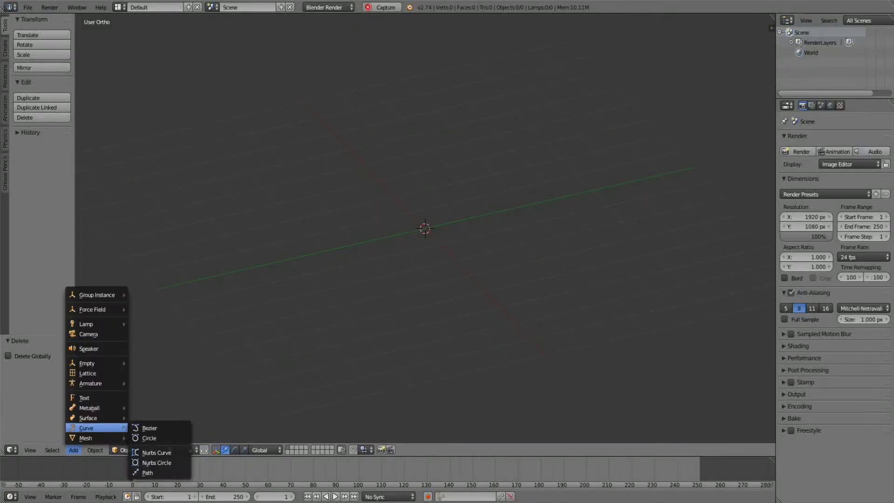
- Add a UV sphere and show it unselected in Edit Mode from the right side in wireframe shading
{"action": "left_click", "coordinate": [155, 373]}
{"action": "left_click", "coordinate": [30, 450]}
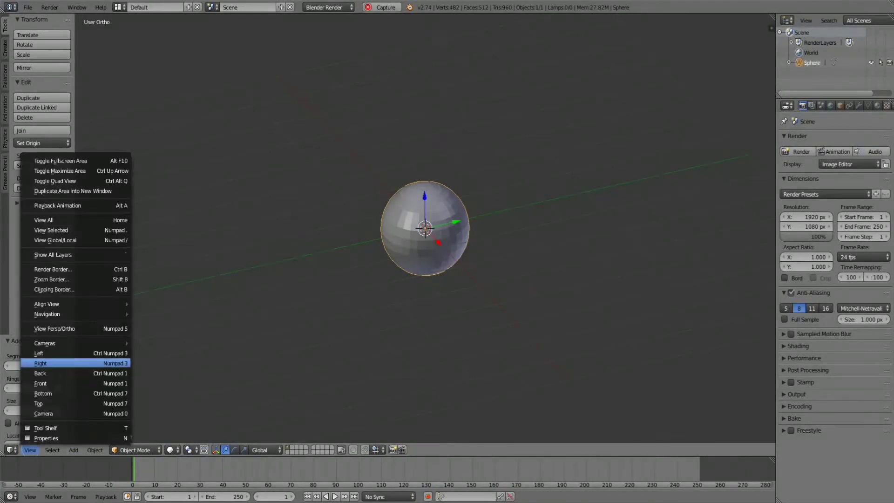
{"action": "left_click", "coordinate": [44, 362]}
{"action": "key", "text": "Tab"}
{"action": "key", "text": "a"}
{"action": "left_click", "coordinate": [162, 449]}
{"action": "left_click", "coordinate": [177, 410]}
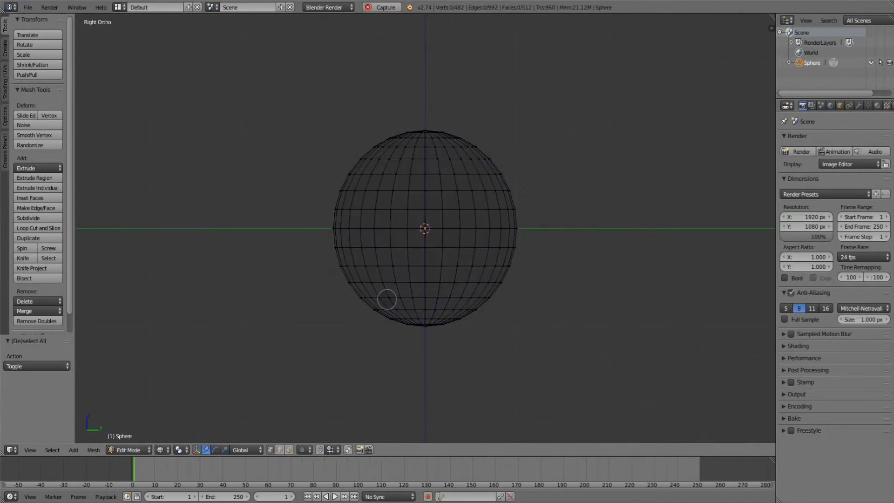
- Select the vertices of the sphere's upper part and the rear area reaching below its middle as the scalp
{"action": "key", "text": "b"}
{"action": "left_click_drag", "start_coordinate": [326, 102], "coordinate": [511, 219]}
{"action": "key", "text": "b"}
{"action": "mouse_move", "coordinate": [549, 197]}
{"action": "left_mouse_down"}
{"action": "mouse_move", "coordinate": [513, 238]}
{"action": "mouse_move", "coordinate": [428, 293]}
{"action": "left_mouse_up"}
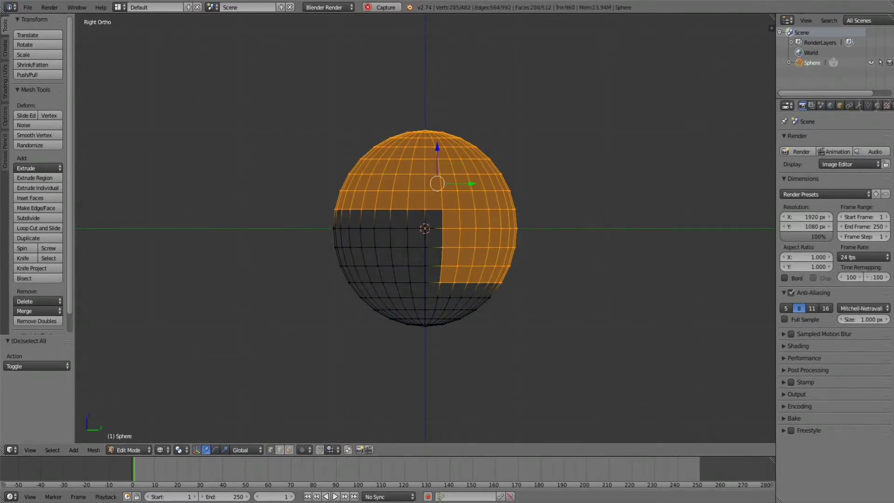
- Create a vertex group named "hair" from the selected vertices and return to Object Mode
{"action": "left_click", "coordinate": [868, 105]}
{"action": "left_click", "coordinate": [885, 223]}
{"action": "double_click", "coordinate": [809, 227]}
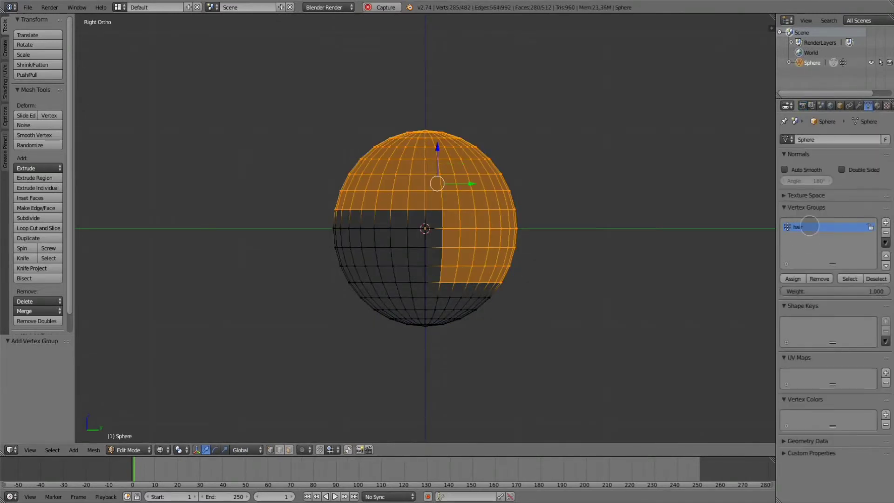
{"action": "key", "text": "Tab"}
{"action": "scroll", "coordinate": [321, 369], "scroll_direction": "down", "scroll_amount": 2}
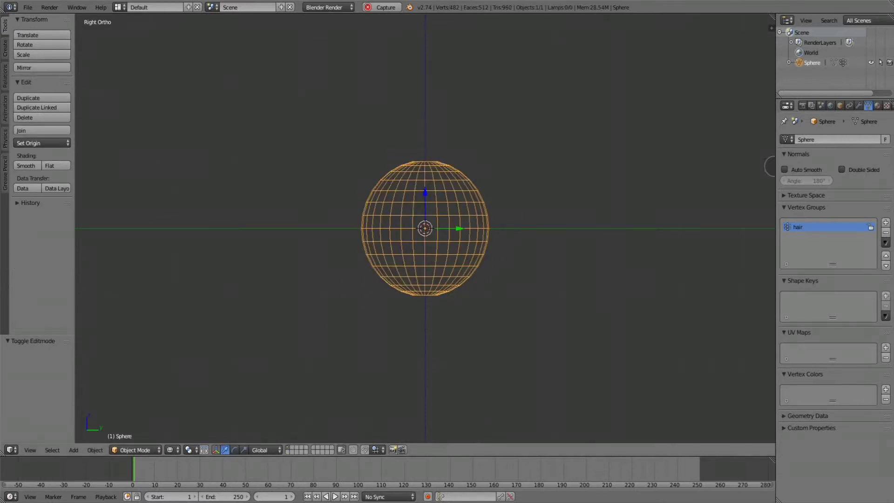
- Add a particle system of type Hair to the sphere and set its number to 30
{"action": "left_click_drag", "start_coordinate": [775, 166], "coordinate": [742, 167]}
{"action": "left_click", "coordinate": [862, 105]}
{"action": "left_click", "coordinate": [815, 172]}
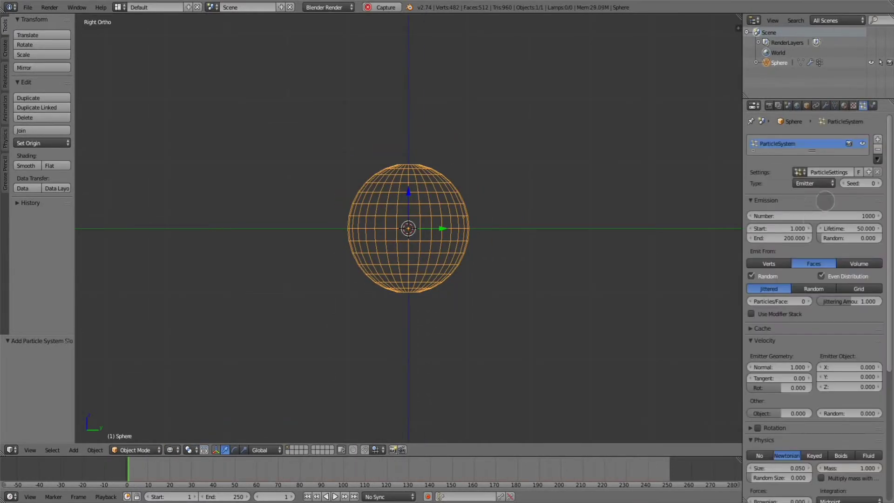
{"action": "left_click", "coordinate": [813, 183]}
{"action": "left_click", "coordinate": [822, 172]}
{"action": "type", "text": "30"}
{"action": "key", "text": "Return"}
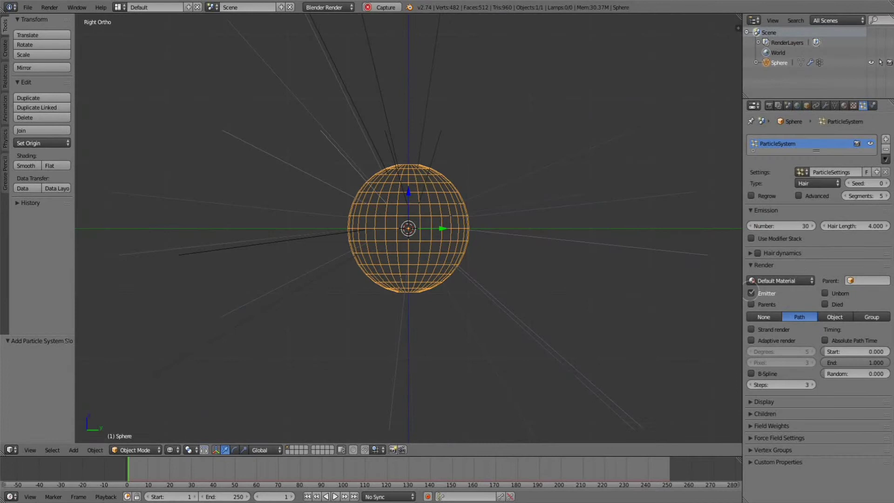
- Limit the particle system's density to the "hair" vertex group
{"action": "left_click", "coordinate": [751, 266]}
{"action": "left_click", "coordinate": [764, 325]}
{"action": "left_click", "coordinate": [802, 340]}
{"action": "left_click", "coordinate": [800, 355]}
{"action": "left_click", "coordinate": [751, 325]}
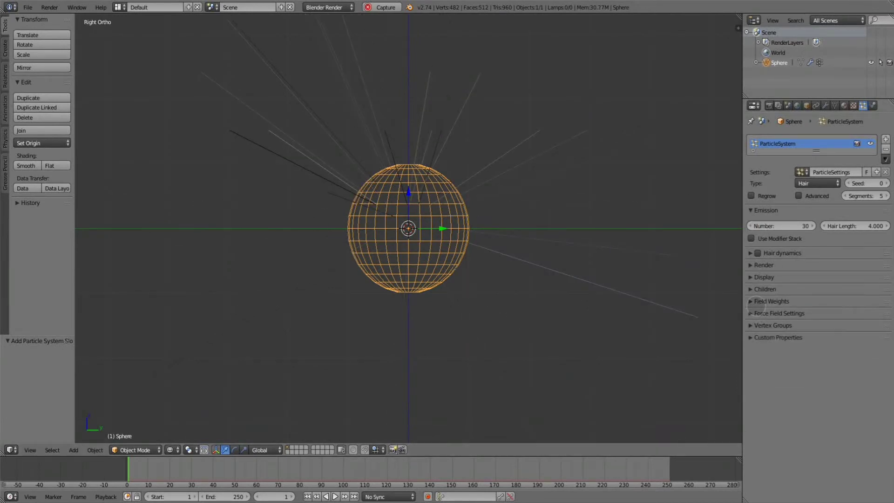
- Give the hair particle system interpolated children
{"action": "left_click", "coordinate": [752, 289]}
{"action": "left_click", "coordinate": [857, 304]}
{"action": "scroll", "coordinate": [565, 224], "scroll_direction": "down", "scroll_amount": 3}
{"action": "left_click", "coordinate": [750, 253]}
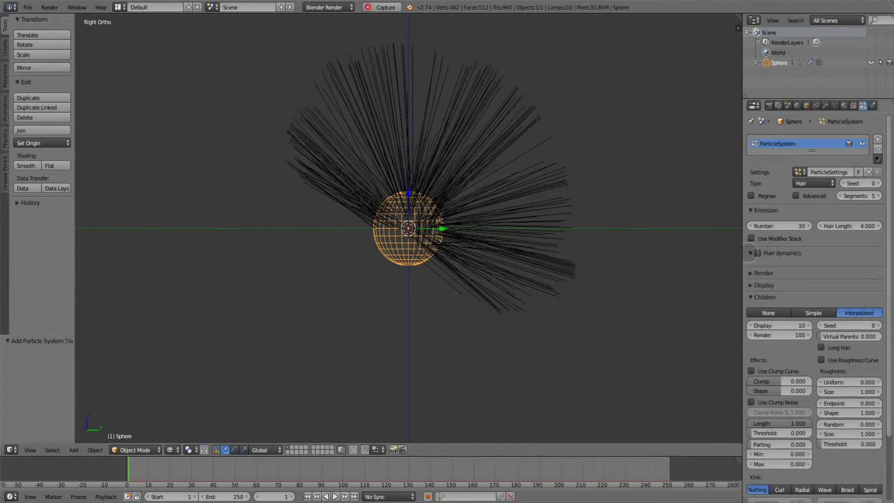
{"action": "left_click", "coordinate": [750, 253]}
- Enter Particle Edit mode and set up the Comb brush with a 100 px radius and child strands displayed
{"action": "left_click", "coordinate": [143, 450]}
{"action": "left_click", "coordinate": [145, 371]}
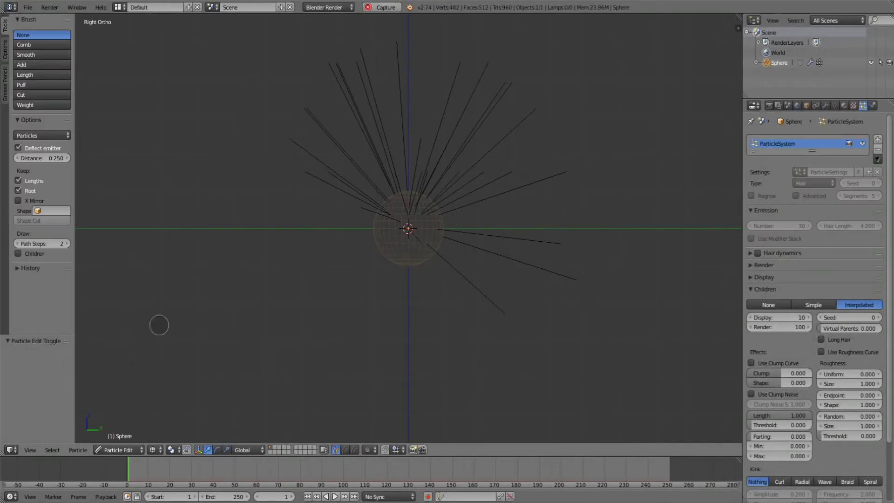
{"action": "left_click", "coordinate": [29, 44]}
{"action": "left_click", "coordinate": [20, 277]}
{"action": "key", "text": "f"}
{"action": "left_click", "coordinate": [273, 252]}
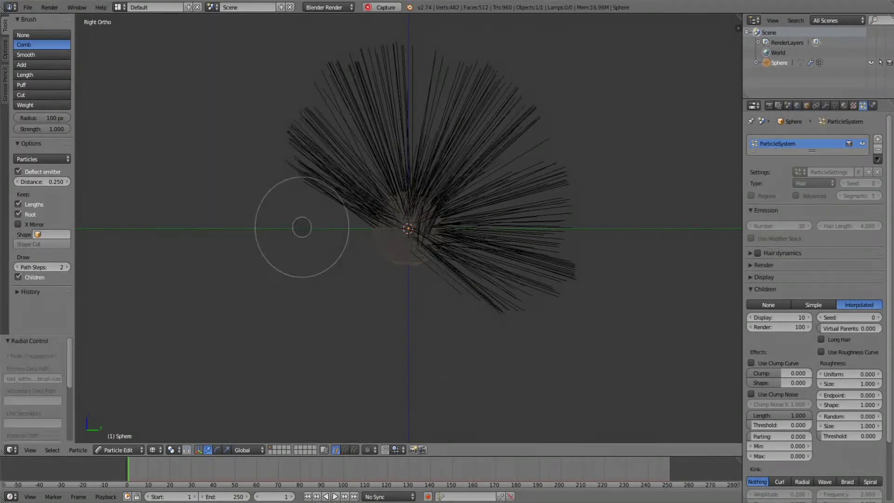
- Set the path steps to 4, comb the hair backward and down behind the sphere, and check it from the front
{"action": "left_click_drag", "start_coordinate": [303, 226], "coordinate": [592, 198]}
{"action": "left_click", "coordinate": [67, 267]}
{"action": "mouse_move", "coordinate": [356, 212]}
{"action": "left_mouse_down"}
{"action": "mouse_move", "coordinate": [538, 232]}
{"action": "mouse_move", "coordinate": [489, 250]}
{"action": "mouse_move", "coordinate": [484, 298]}
{"action": "left_mouse_up"}
{"action": "left_click", "coordinate": [34, 449]}
{"action": "left_click", "coordinate": [42, 384]}
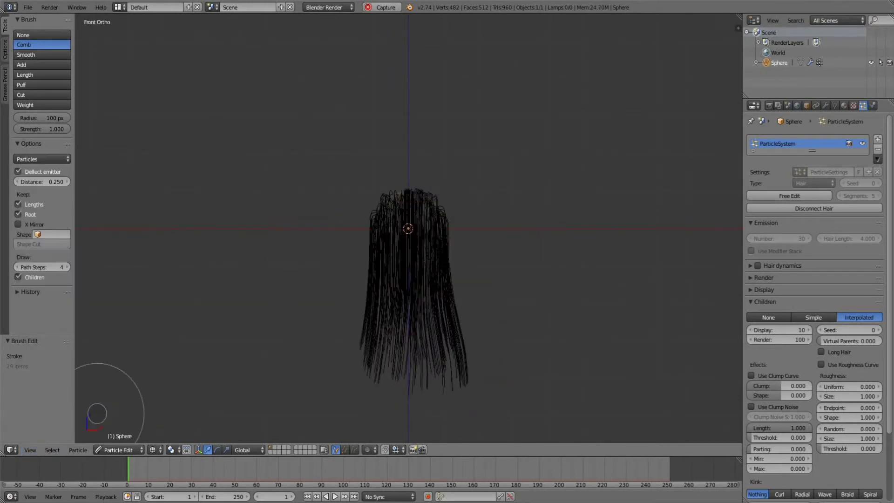
- Return to the right view with solid shading, set the hair's display steps to 4, and go back to Object Mode
{"action": "left_click", "coordinate": [29, 450]}
{"action": "left_click", "coordinate": [40, 363]}
{"action": "left_click", "coordinate": [152, 449]}
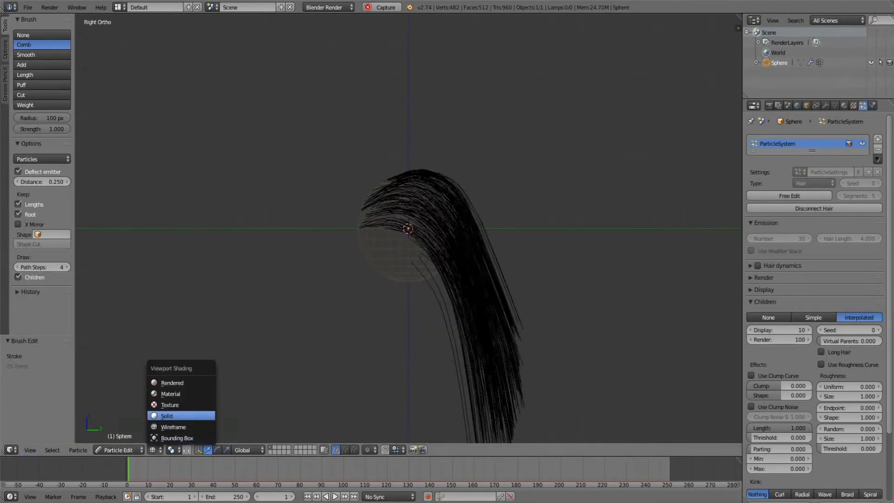
{"action": "left_click", "coordinate": [177, 415]}
{"action": "left_click", "coordinate": [764, 289]}
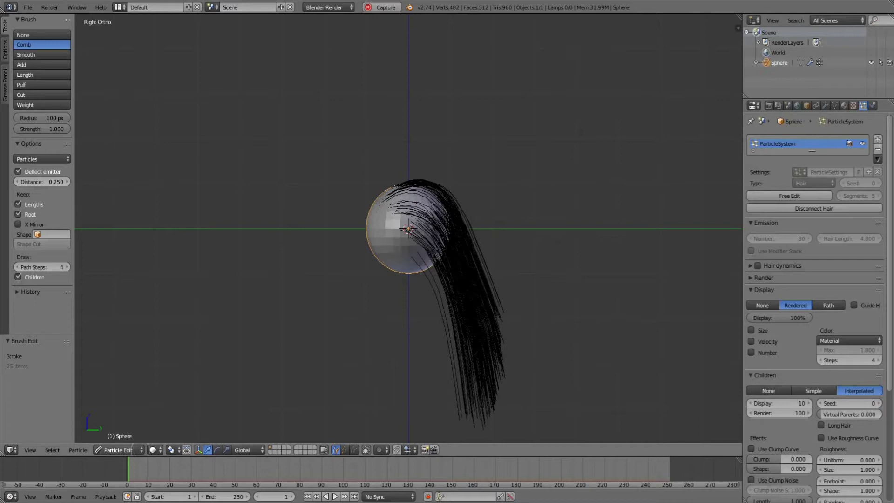
{"action": "left_click", "coordinate": [118, 449]}
{"action": "left_click", "coordinate": [119, 436]}
- Enable hair dynamics for the sphere's particle system and show its settings
{"action": "left_click", "coordinate": [862, 106]}
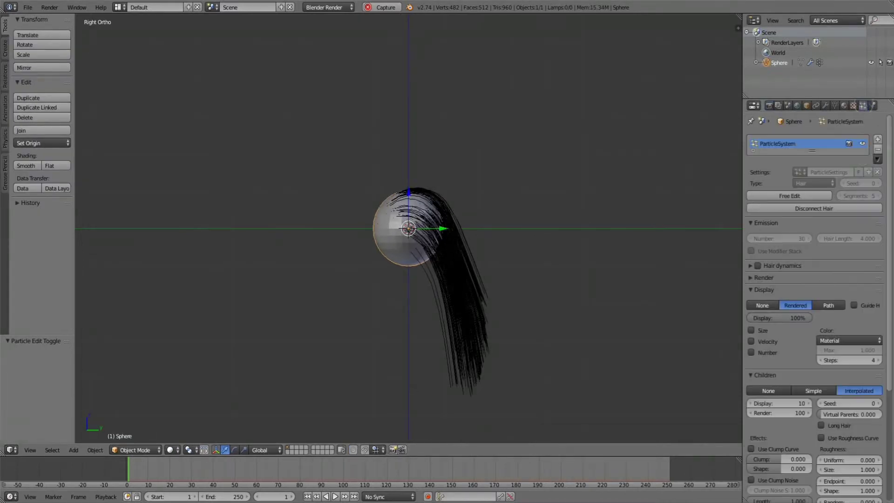
{"action": "left_click_drag", "start_coordinate": [813, 150], "coordinate": [812, 171]}
{"action": "left_click", "coordinate": [758, 277]}
{"action": "left_click", "coordinate": [783, 277]}
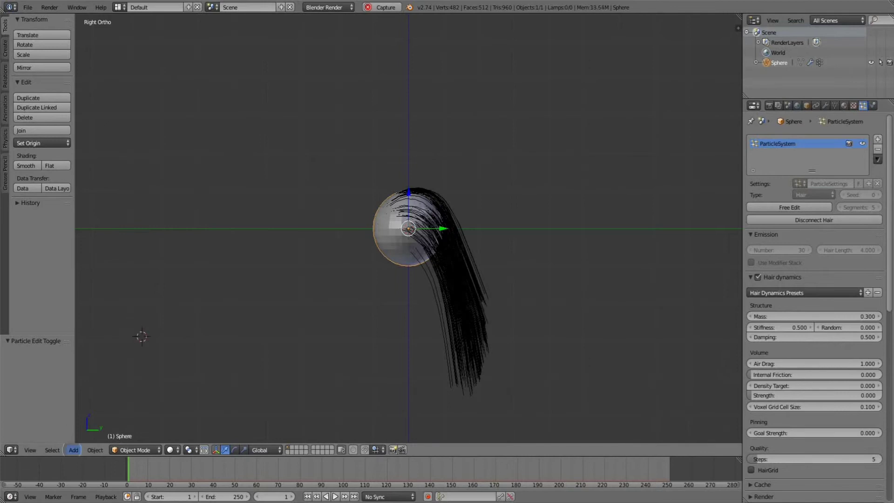
- Add a second UV sphere in front of and below the head and scale it to about 0.86
{"action": "left_click", "coordinate": [73, 449]}
{"action": "left_click", "coordinate": [169, 385]}
{"action": "key", "text": "s"}
{"action": "left_click", "coordinate": [199, 388]}
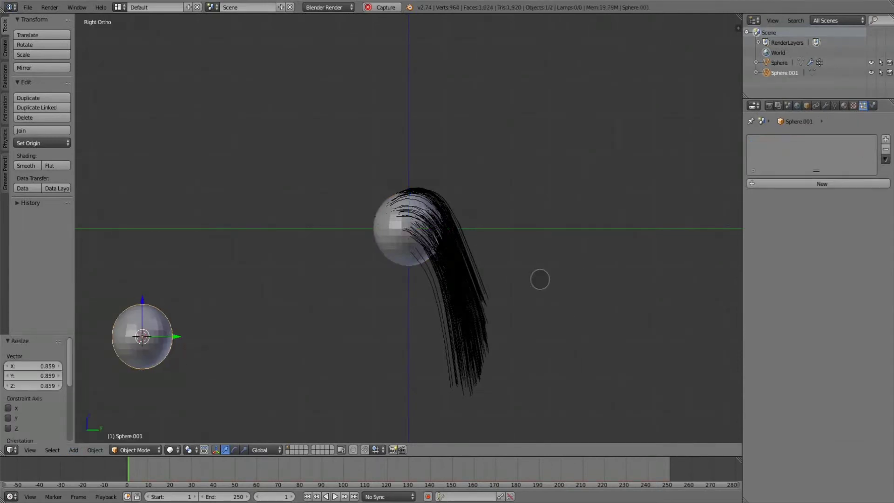
- Apply the small sphere's scale and show its transform values
{"action": "key", "text": "n"}
{"action": "left_click", "coordinate": [95, 449]}
{"action": "mouse_move", "coordinate": [110, 369]}
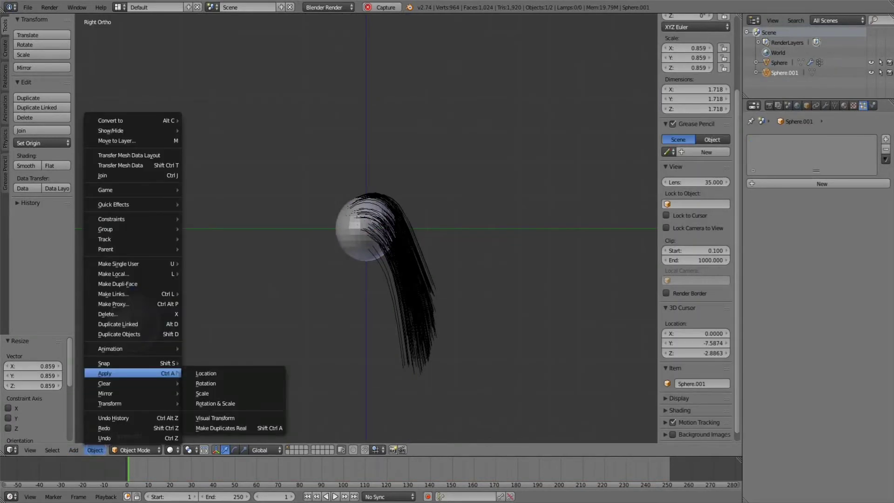
{"action": "left_click", "coordinate": [159, 395]}
{"action": "left_click_drag", "start_coordinate": [736, 194], "coordinate": [736, 114]}
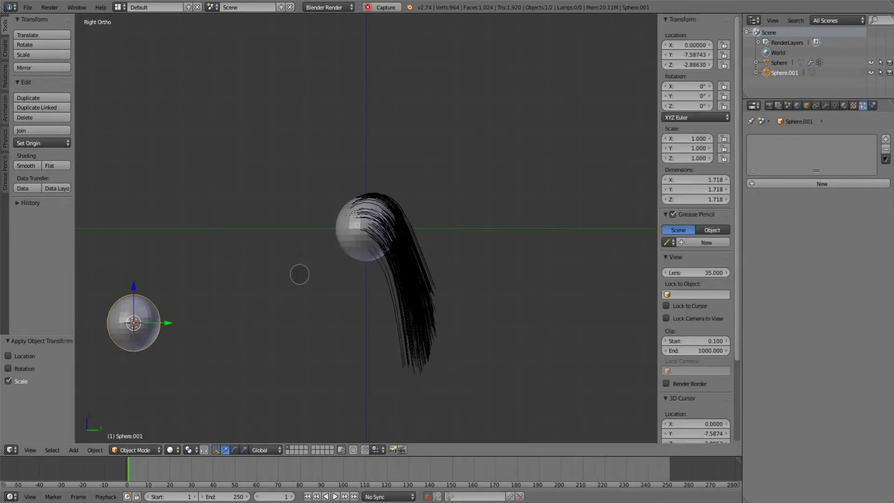
- Move the small sphere about 0.28 along Y and 0.15 along Z, and keyframe its location and rotation at frame 1
{"action": "key", "text": "g"}
{"action": "left_click", "coordinate": [174, 334]}
{"action": "key", "text": "alt+i"}
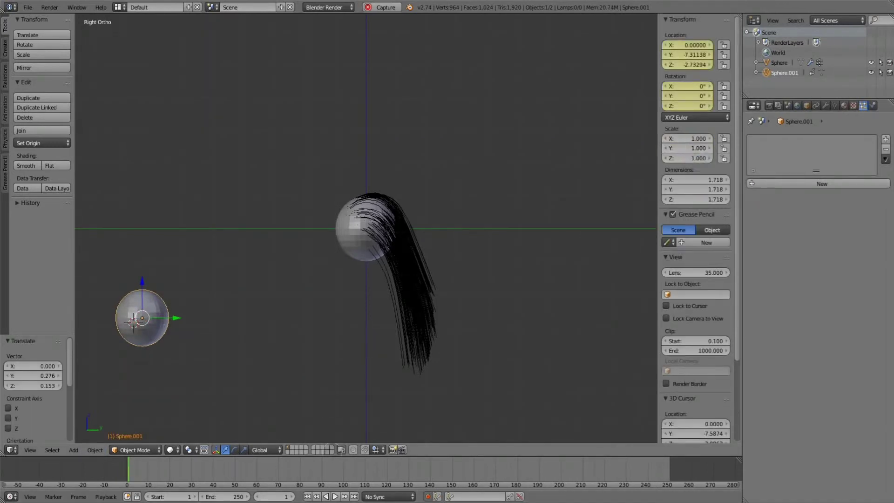
- End the animation at frame 60 with the small sphere moved about 15.78 along Y and play it back
{"action": "left_click", "coordinate": [238, 498]}
{"action": "type", "text": "60"}
{"action": "key", "text": "Return"}
{"action": "key", "text": "shift+Right"}
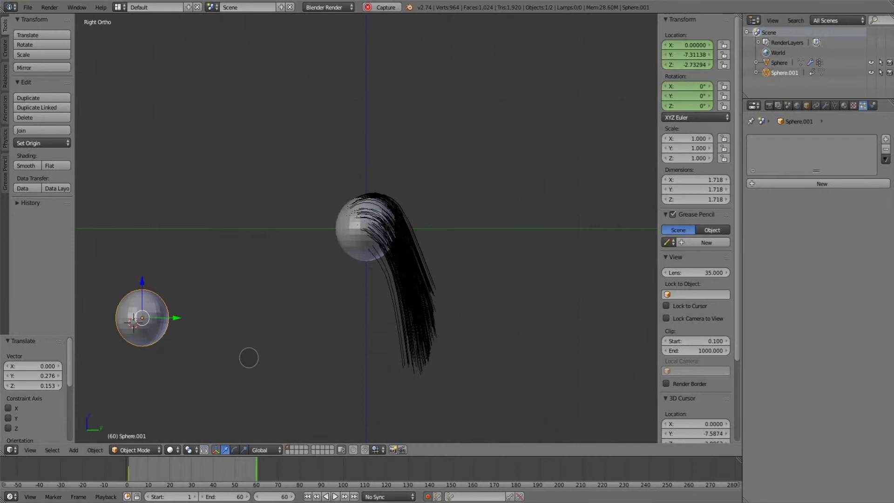
{"action": "key", "text": "alt+a"}
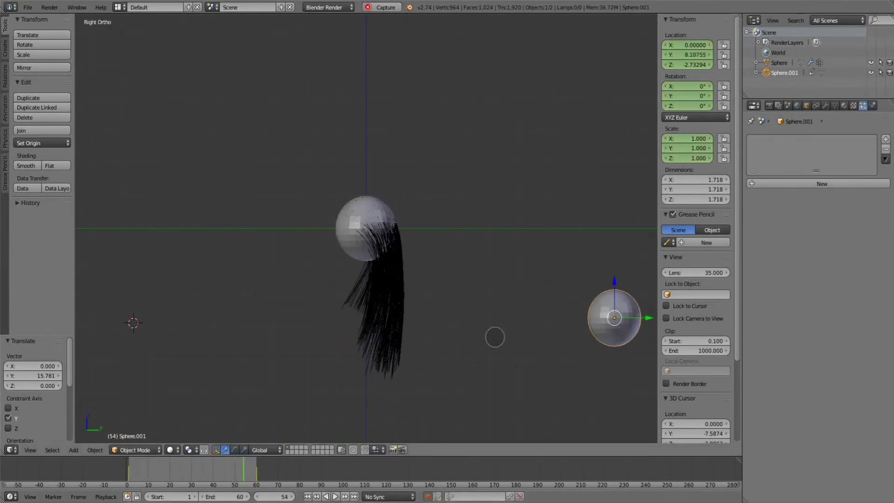
{"action": "key", "text": "alt+a"}
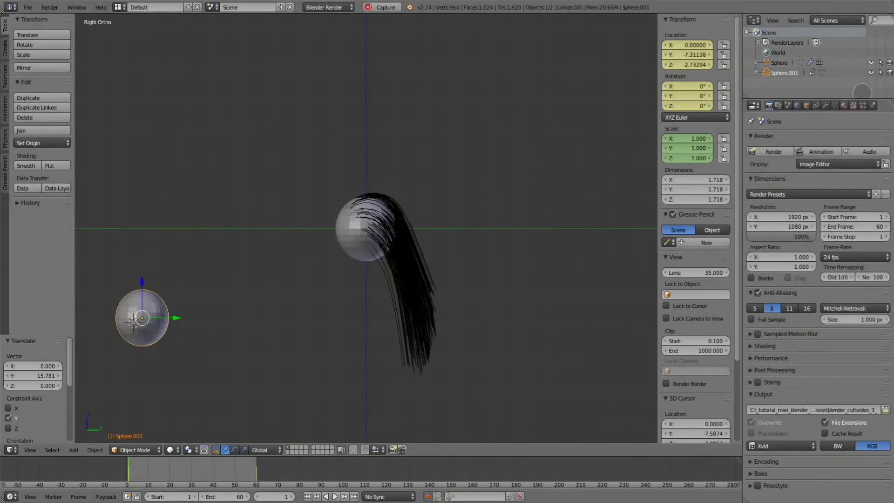
- Enable Collision physics on the small sphere and play the animation to check its effect on the hair
{"action": "left_click", "coordinate": [873, 106]}
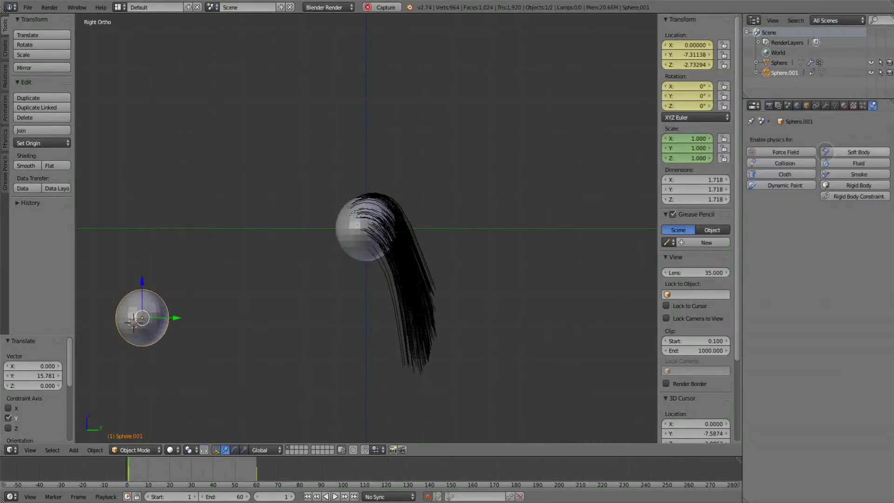
{"action": "left_click", "coordinate": [796, 163]}
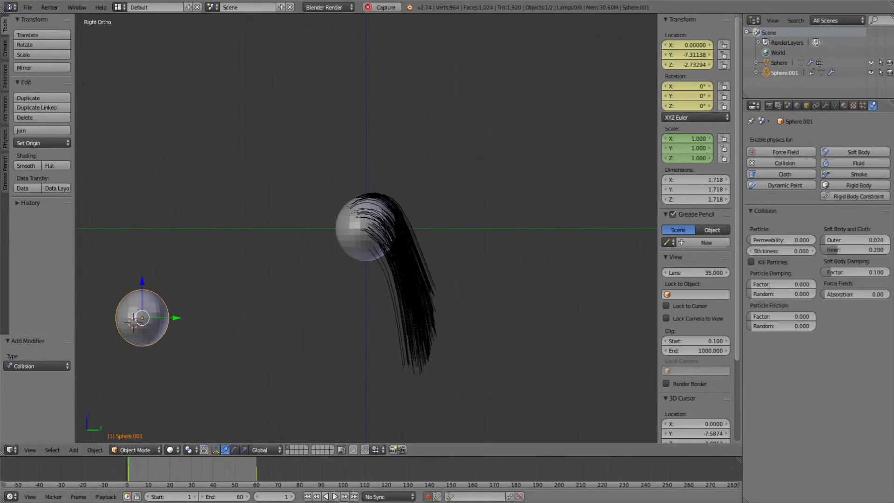
{"action": "left_click", "coordinate": [336, 497]}
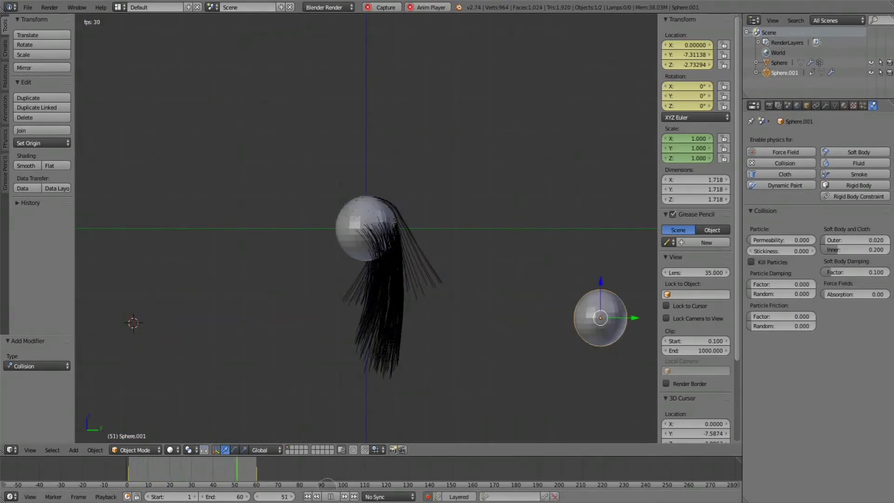
{"action": "left_click", "coordinate": [331, 496]}
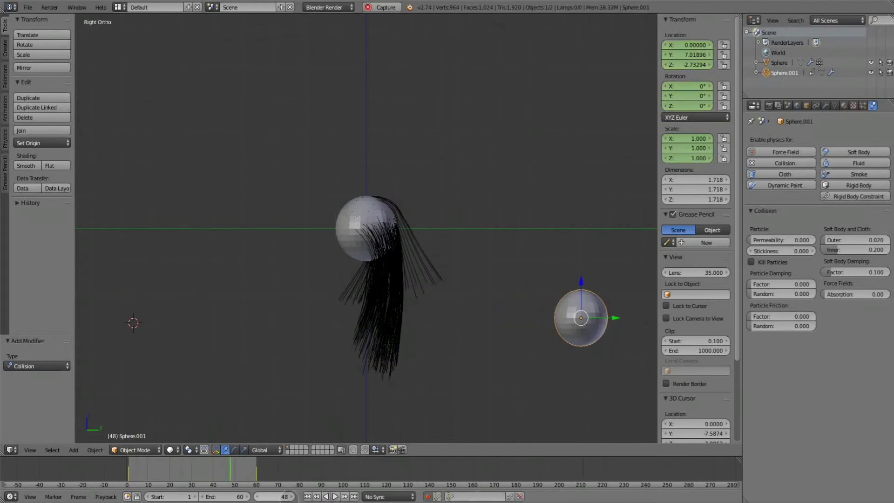
- Return to the first frame, set the collision's outer thickness to 0.2, and replay the simulation
{"action": "left_click", "coordinate": [308, 497]}
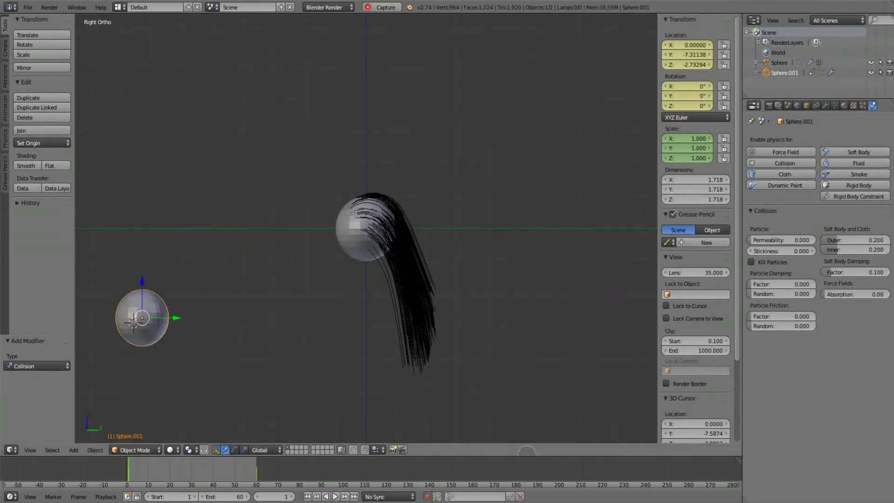
{"action": "left_click", "coordinate": [335, 496]}
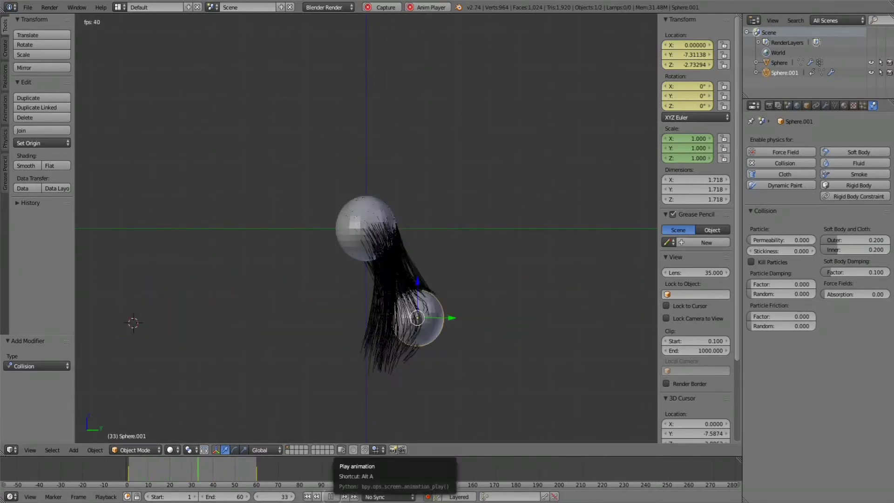
{"action": "left_click", "coordinate": [330, 496]}
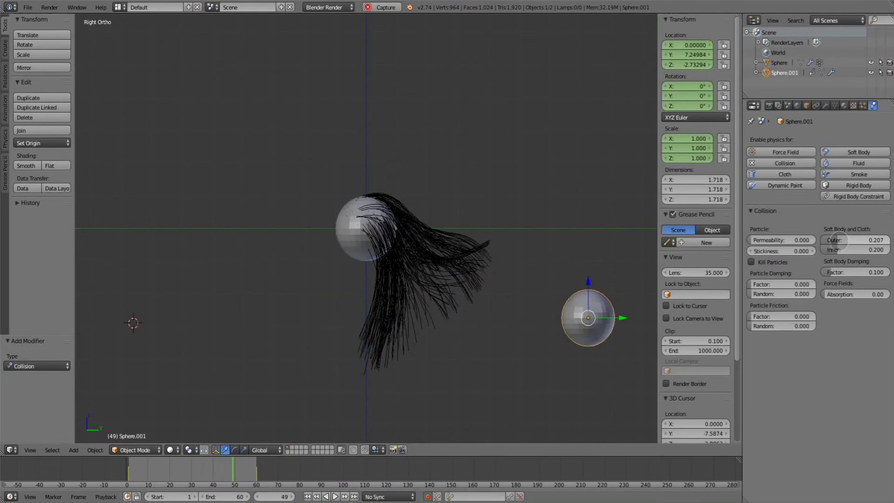
- Set the small sphere's outer collision thickness to 0.3 and replay the hair simulation
{"action": "key", "text": "BackSpace"}
{"action": "left_click", "coordinate": [838, 241]}
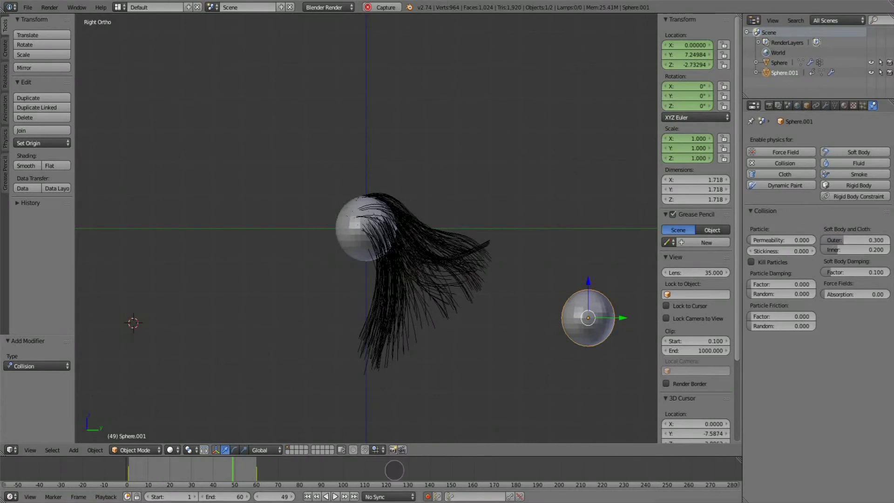
{"action": "left_click", "coordinate": [334, 496]}
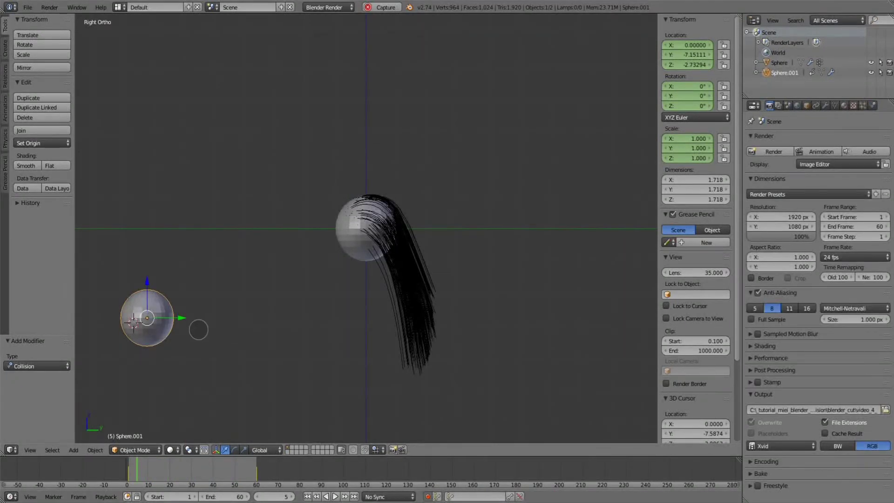
- Stretch the small sphere's whole mesh along Z by a factor of about 2.9 in Edit Mode
{"action": "middle_click_drag", "start_coordinate": [198, 330], "coordinate": [348, 256], "text": "shift"}
{"action": "scroll", "coordinate": [384, 247], "scroll_direction": "up", "scroll_amount": 4}
{"action": "middle_click_drag", "start_coordinate": [324, 293], "coordinate": [414, 282], "text": "shift"}
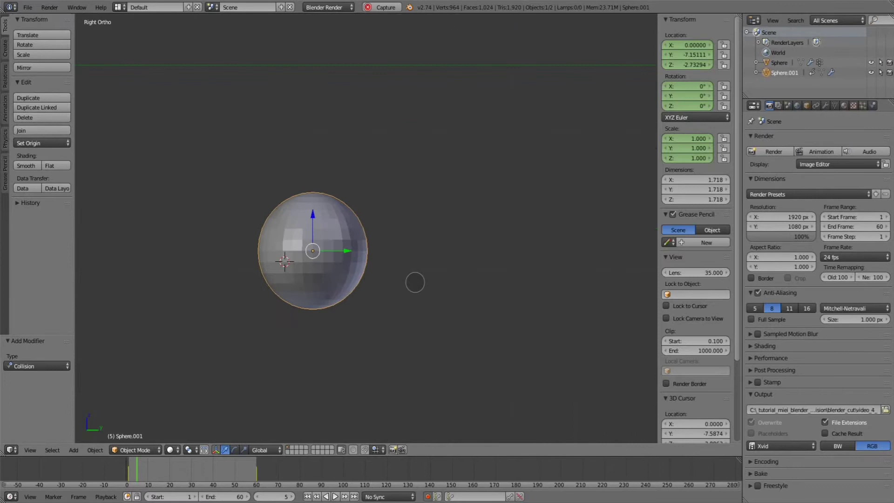
{"action": "key", "text": "Tab"}
{"action": "key", "text": "s"}
{"action": "key", "text": "z"}
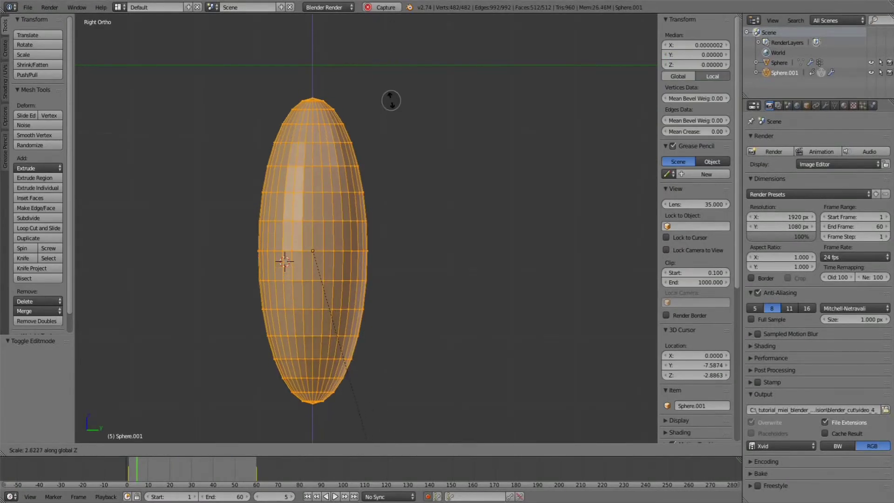
{"action": "left_click", "coordinate": [391, 127]}
{"action": "left_click", "coordinate": [129, 450]}
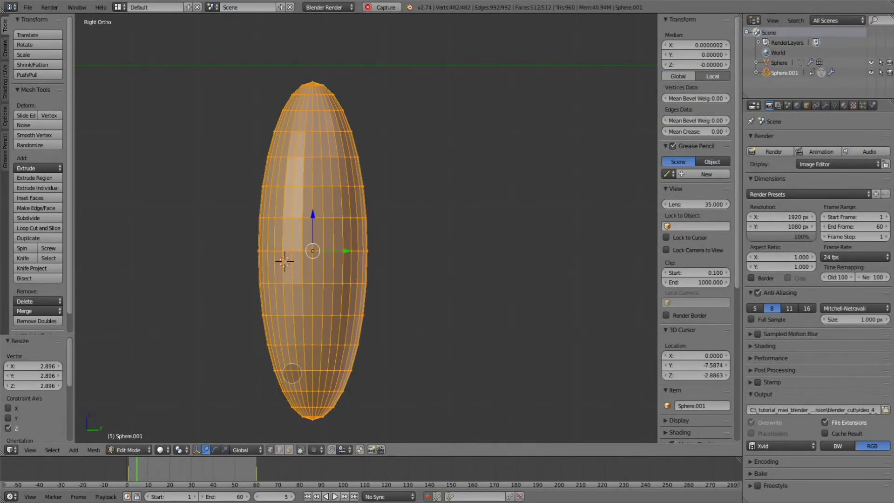
- Snap the 3D cursor to a horizontal edge loop near the stretched sphere's lower end and return to Object Mode
{"action": "right_click", "coordinate": [311, 370], "text": "alt"}
{"action": "key", "text": "shift+s"}
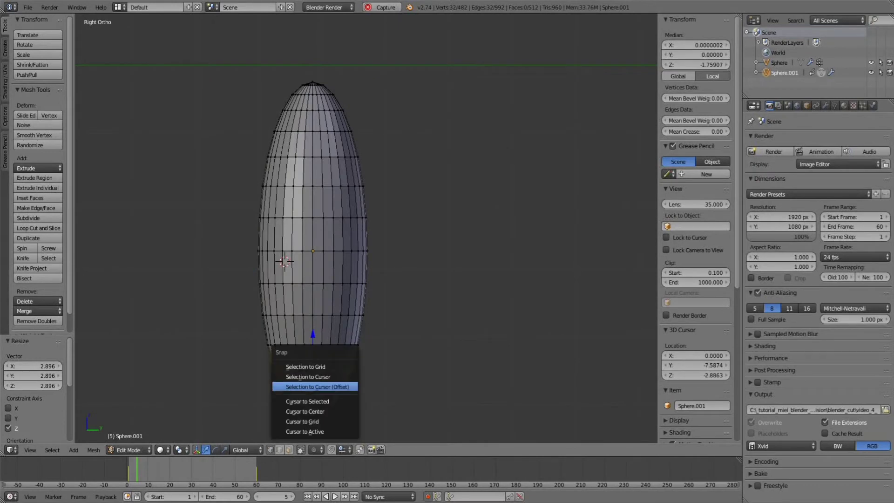
{"action": "left_click", "coordinate": [316, 401]}
{"action": "left_click", "coordinate": [129, 450]}
{"action": "left_click", "coordinate": [132, 438]}
- Add a single-bone armature at the 3D cursor and show the scene in wireframe
{"action": "key", "text": "space"}
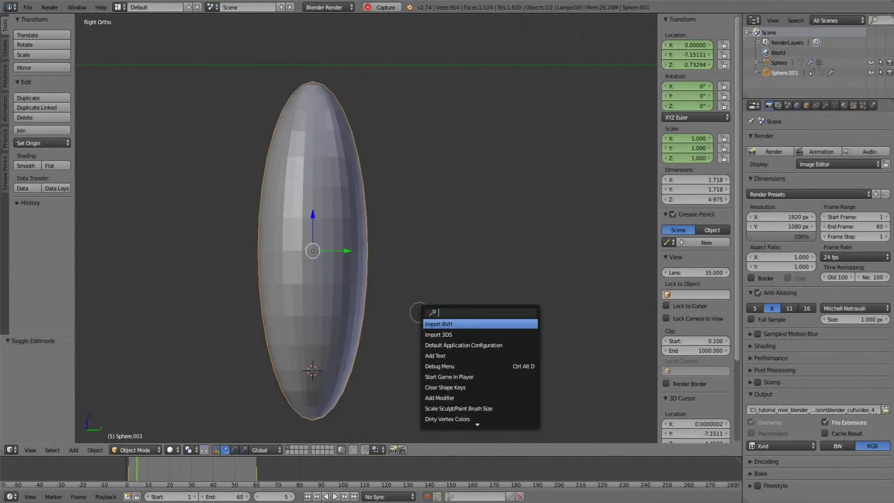
{"action": "left_click", "coordinate": [74, 449]}
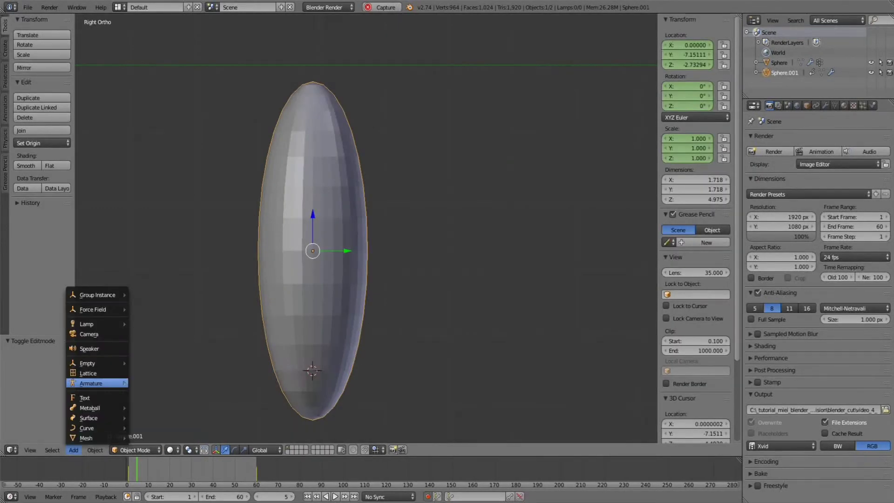
{"action": "left_click", "coordinate": [157, 383]}
{"action": "key", "text": "z"}
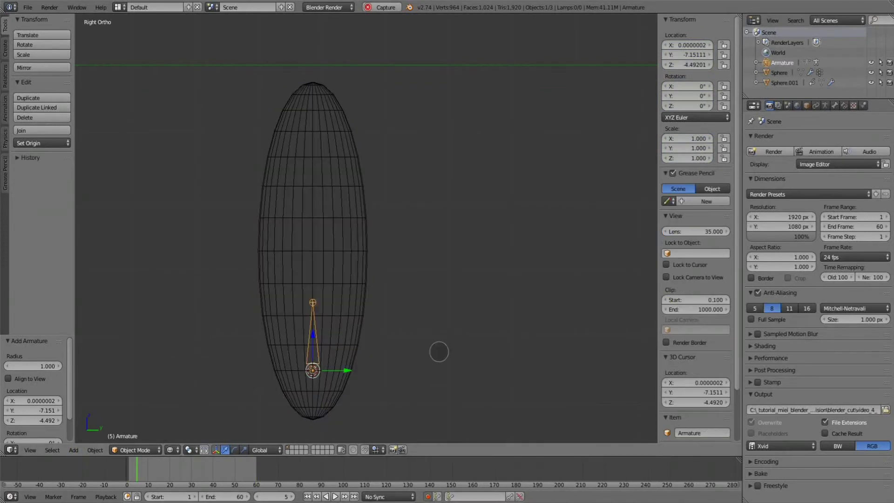
- Scale the armature by about 1.925 and lower it along Z to the stretched sphere's bottom end
{"action": "key", "text": "s"}
{"action": "left_click", "coordinate": [459, 212]}
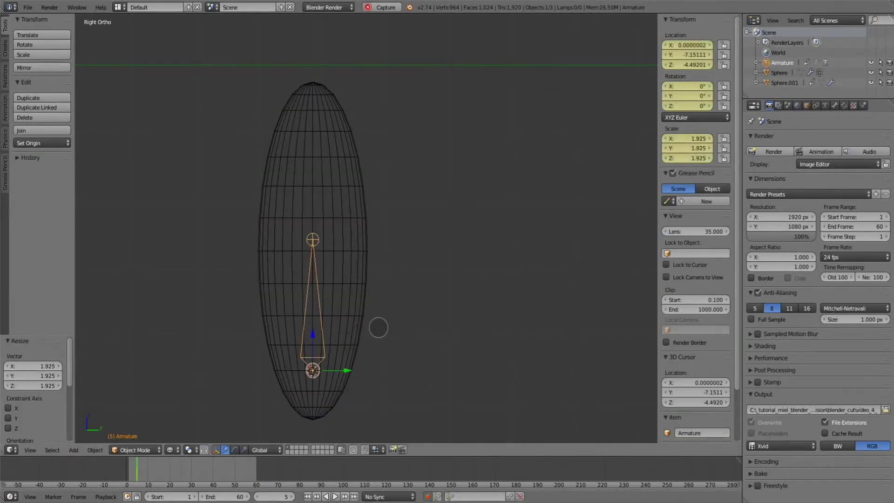
{"action": "key", "text": "g"}
{"action": "key", "text": "z"}
{"action": "left_click", "coordinate": [378, 361]}
- Extrude a second bone from the first bone's tip straight up along Z by about 2.145 in Edit Mode
{"action": "key", "text": "Tab"}
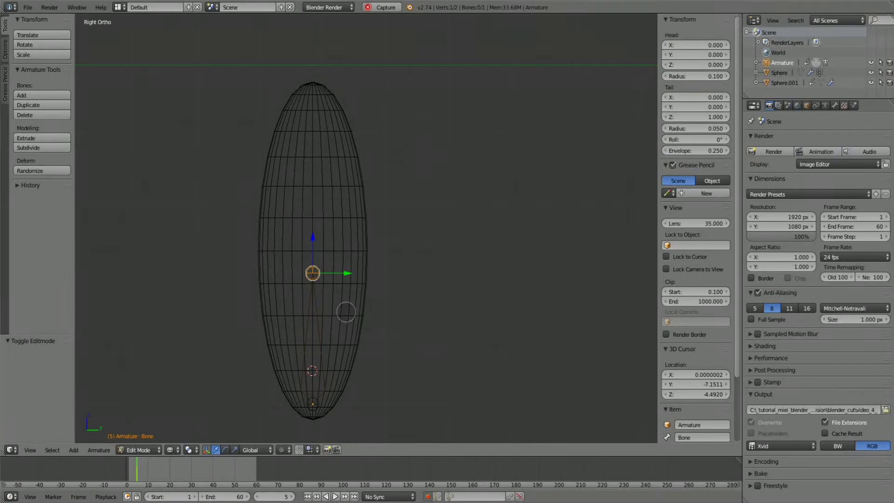
{"action": "key", "text": "g"}
{"action": "left_click", "coordinate": [347, 224]}
{"action": "key", "text": "e"}
{"action": "key", "text": "z"}
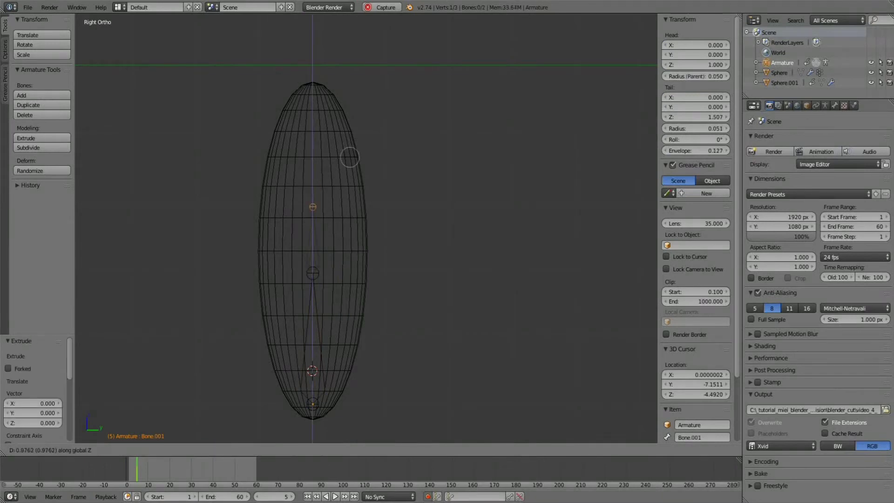
{"action": "left_click", "coordinate": [366, 79]}
- Raise the joint between the two bones slightly along Z
{"action": "right_click", "coordinate": [312, 273]}
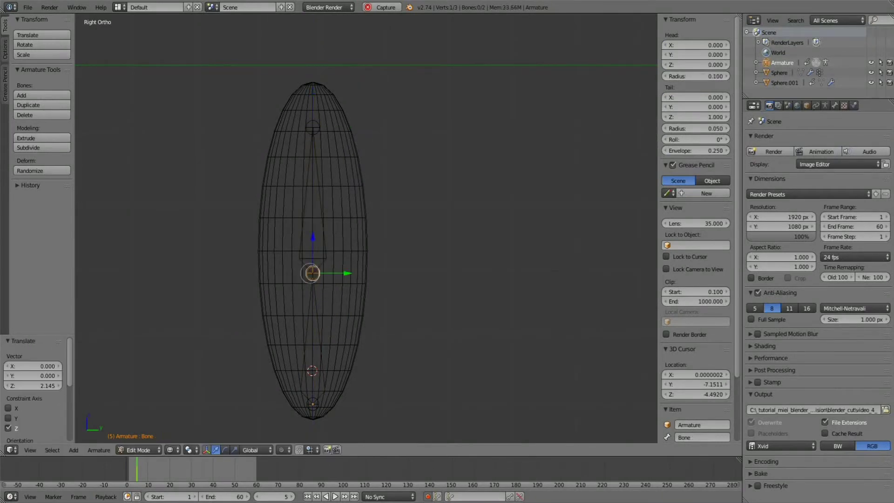
{"action": "key", "text": "g"}
{"action": "key", "text": "z"}
{"action": "left_click", "coordinate": [385, 308]}
- Parent the stretched sphere to the armature with automatic weights, working from Pose Mode
{"action": "left_click", "coordinate": [142, 416]}
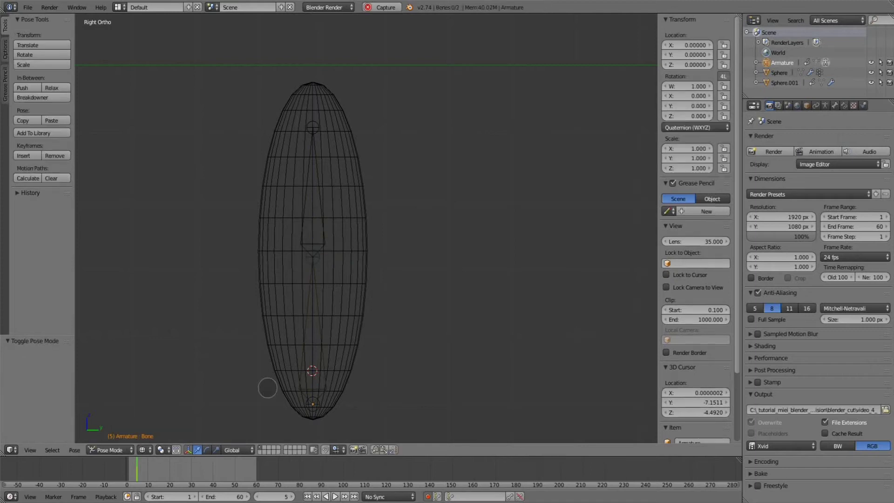
{"action": "right_click", "coordinate": [354, 365]}
{"action": "right_click", "coordinate": [318, 308], "text": "shift"}
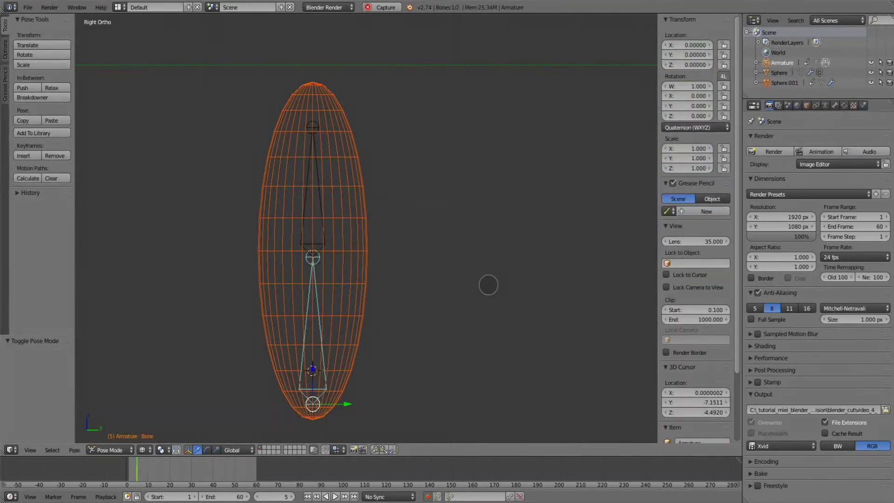
{"action": "key", "text": "ctrl+p"}
{"action": "left_click", "coordinate": [483, 334]}
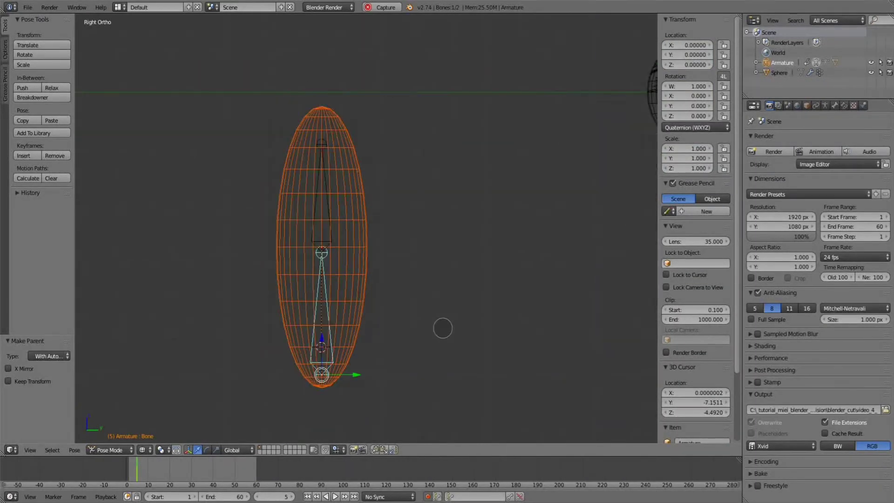
- Clear the stretched sphere's own animation keyframes and check its position at the last and first frames
{"action": "scroll", "coordinate": [408, 237], "scroll_direction": "down", "scroll_amount": 2}
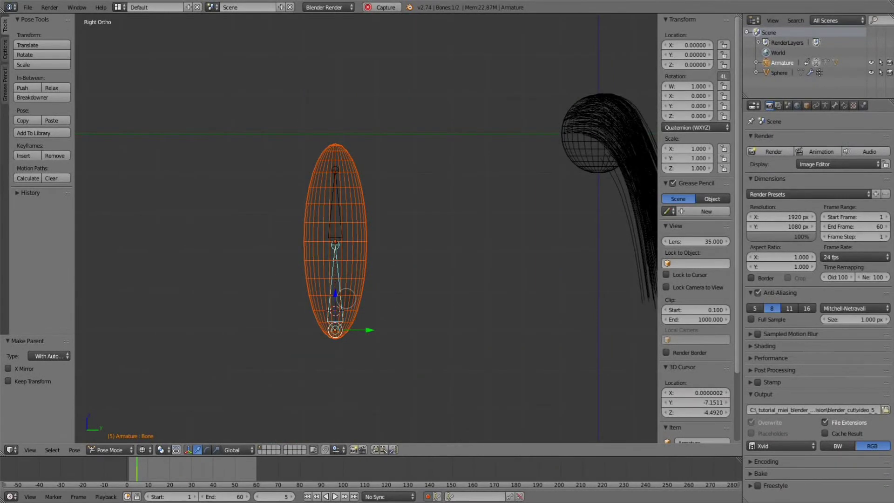
{"action": "right_click", "coordinate": [346, 299]}
{"action": "left_click", "coordinate": [307, 496]}
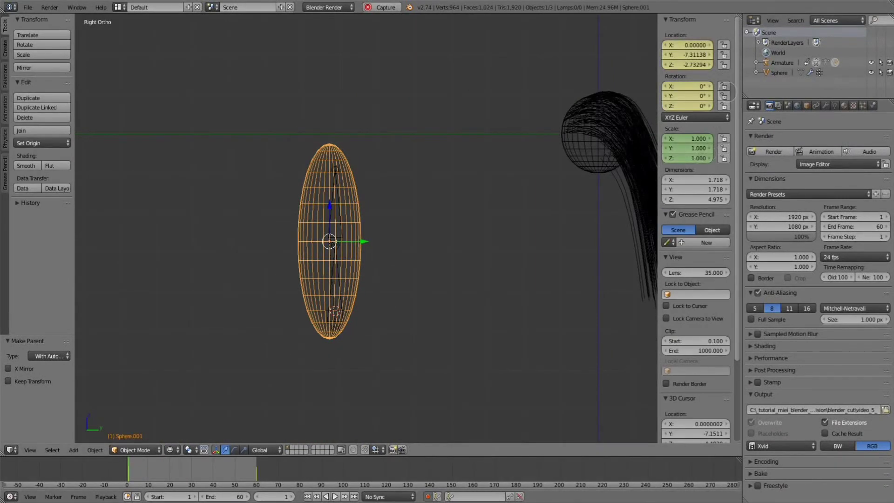
{"action": "key", "text": "shift+Right"}
{"action": "scroll", "coordinate": [496, 348], "scroll_direction": "down", "scroll_amount": 5}
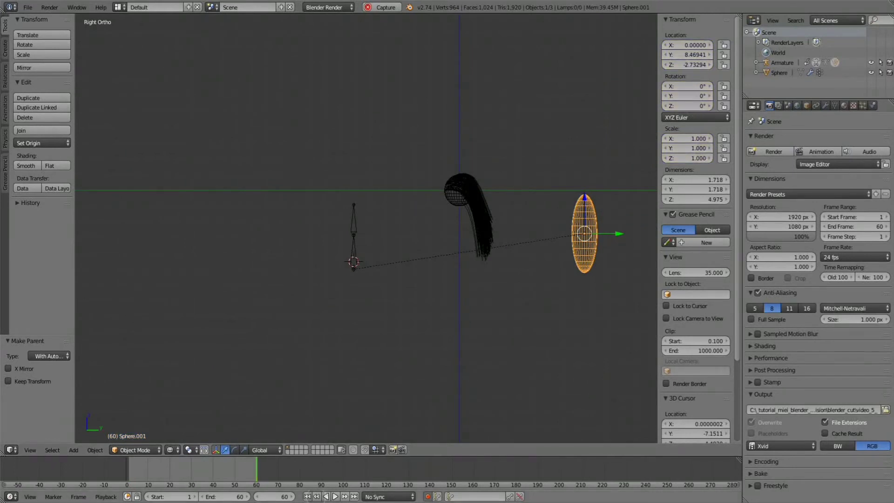
{"action": "key", "text": "shift+Left"}
{"action": "scroll", "coordinate": [556, 324], "scroll_direction": "up", "scroll_amount": 1}
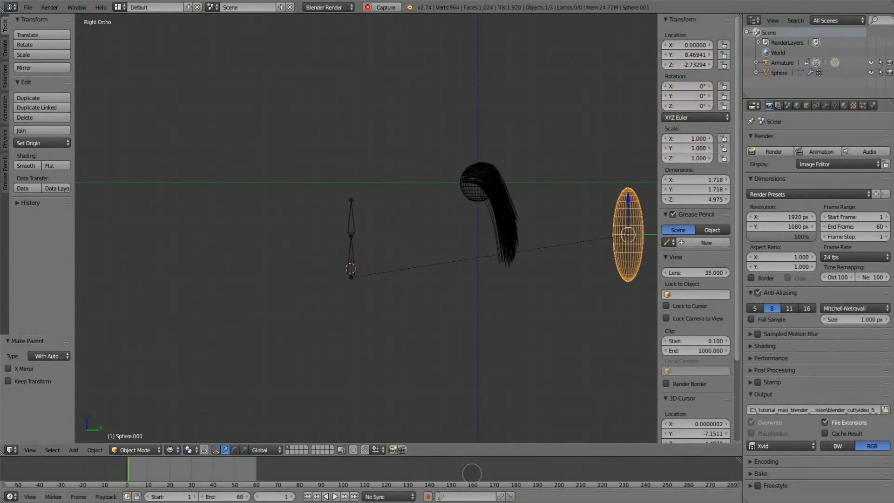
- Move the stretched sphere -15.635 along Y back onto the bones and apply its location
{"action": "key", "text": "g"}
{"action": "key", "text": "y"}
{"action": "left_click", "coordinate": [245, 321]}
{"action": "scroll", "coordinate": [320, 284], "scroll_direction": "up", "scroll_amount": 6}
{"action": "scroll", "coordinate": [420, 301], "scroll_direction": "down", "scroll_amount": 1}
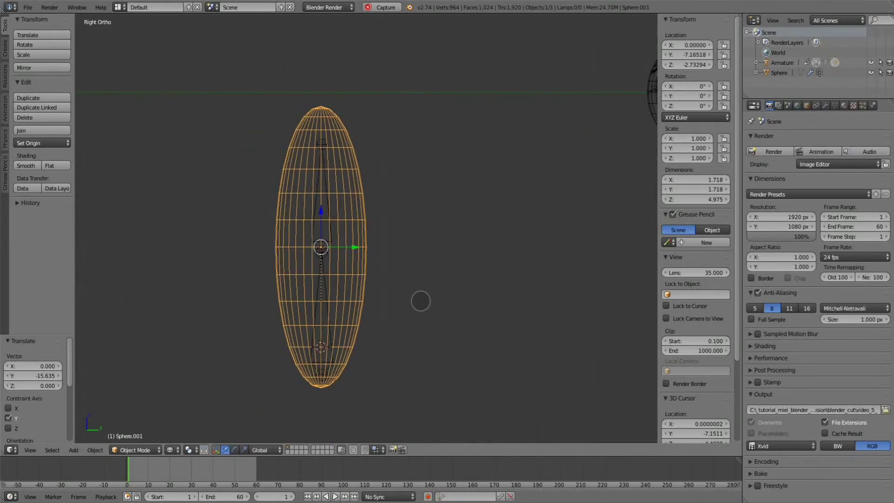
{"action": "left_click", "coordinate": [95, 450]}
{"action": "left_click", "coordinate": [200, 370]}
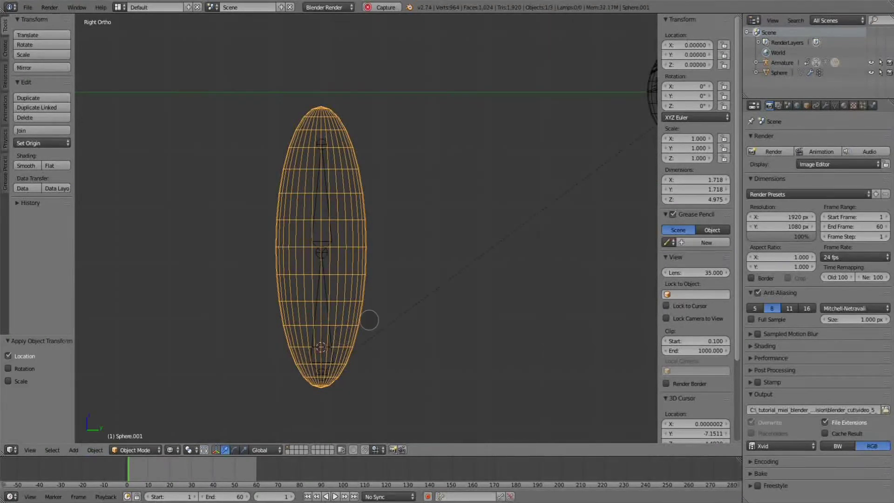
- Jump to the armature's next keyframe to check the bones and stretched sphere, and return to the first frame
{"action": "scroll", "coordinate": [368, 320], "scroll_direction": "down", "scroll_amount": 1}
{"action": "right_click", "coordinate": [332, 307]}
{"action": "key", "text": "ctrl+Tab"}
{"action": "scroll", "coordinate": [347, 308], "scroll_direction": "down", "scroll_amount": 4}
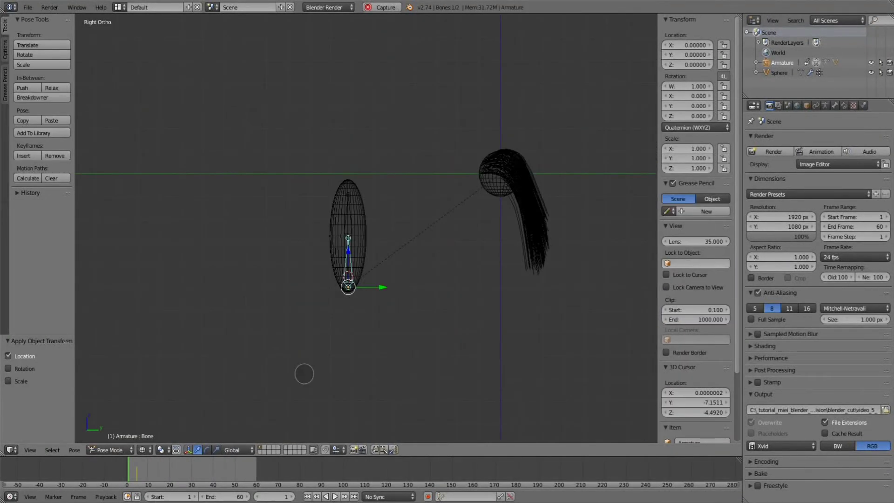
{"action": "left_click", "coordinate": [345, 497]}
{"action": "right_click", "coordinate": [367, 236]}
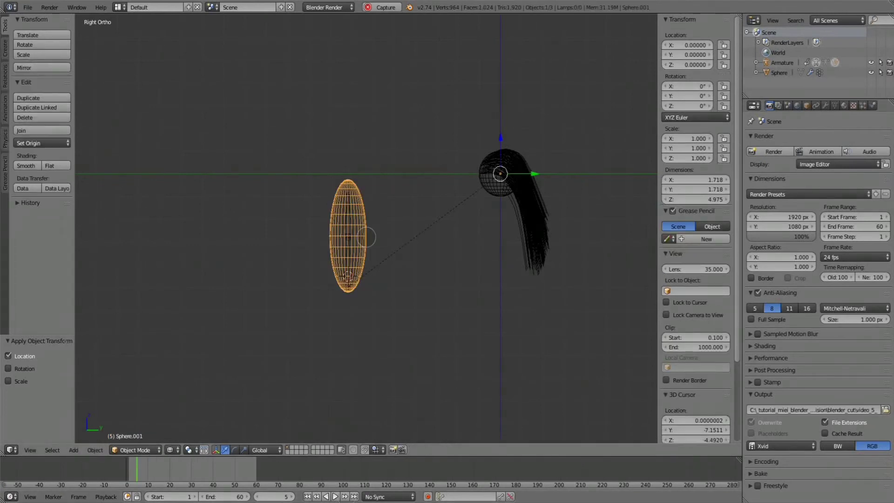
{"action": "left_click", "coordinate": [307, 496]}
{"action": "scroll", "coordinate": [335, 415], "scroll_direction": "up", "scroll_amount": 2}
- Enable automatic keyframing and key the lower bone at frame 1 by moving it about 0.258 along Y
{"action": "right_click", "coordinate": [342, 298]}
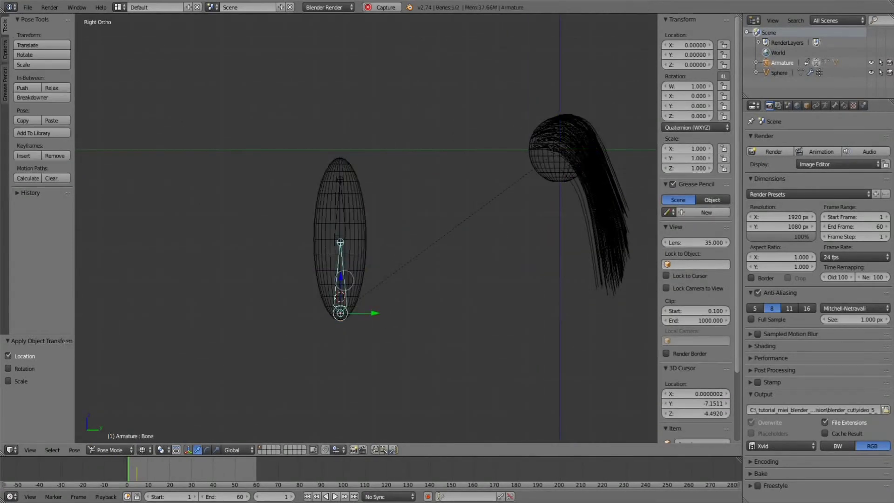
{"action": "scroll", "coordinate": [373, 326], "scroll_direction": "down", "scroll_amount": 1}
{"action": "left_click", "coordinate": [428, 496]}
{"action": "key", "text": "g"}
{"action": "key", "text": "y"}
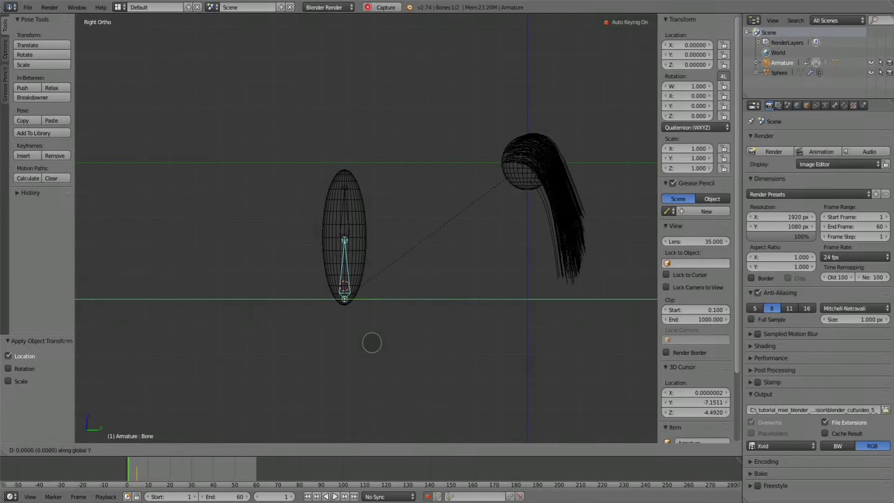
{"action": "left_click", "coordinate": [378, 341]}
{"action": "scroll", "coordinate": [386, 339], "scroll_direction": "down", "scroll_amount": 1}
- Key the lower bone at frame 60 by moving it about 13.757 along Y, past the hair
{"action": "key", "text": "shift+Right"}
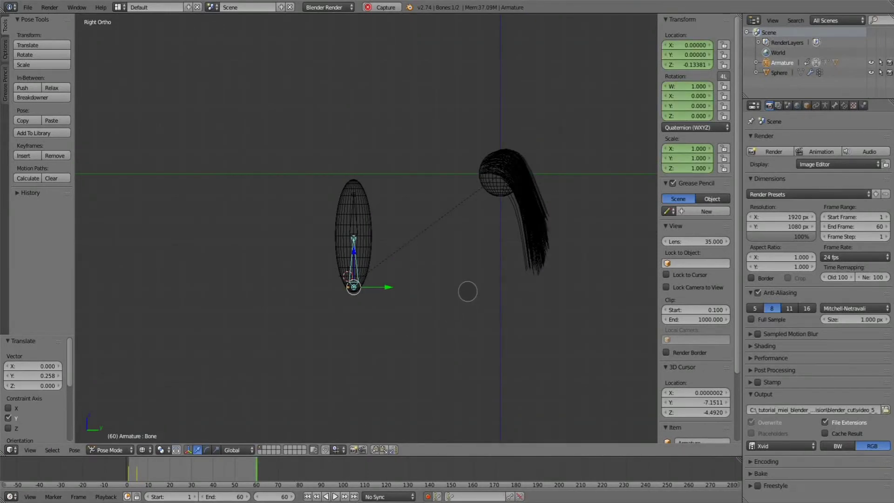
{"action": "middle_click_drag", "start_coordinate": [467, 291], "coordinate": [384, 295], "text": "shift"}
{"action": "key", "text": "g"}
{"action": "key", "text": "y"}
{"action": "left_click", "coordinate": [622, 284]}
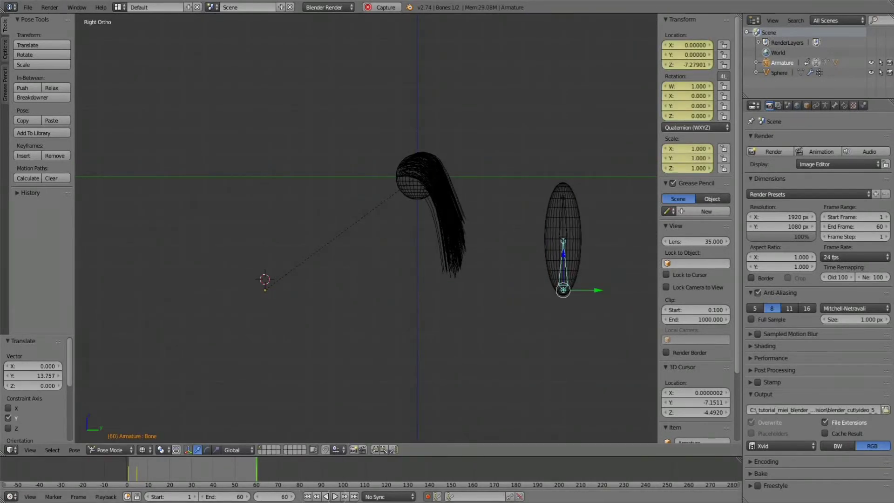
- Play the armature-driven animation to check the hair collision, and return to the first frame
{"action": "key", "text": "alt+a"}
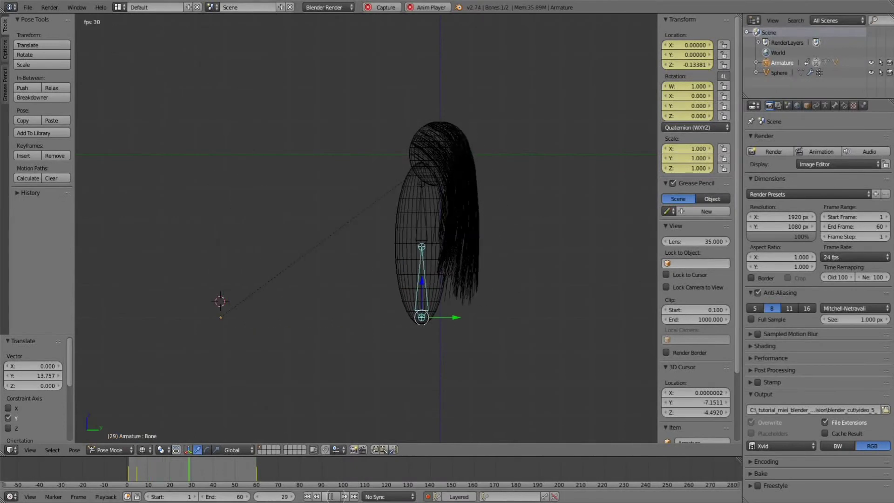
{"action": "left_click", "coordinate": [332, 496]}
{"action": "left_click", "coordinate": [308, 496]}
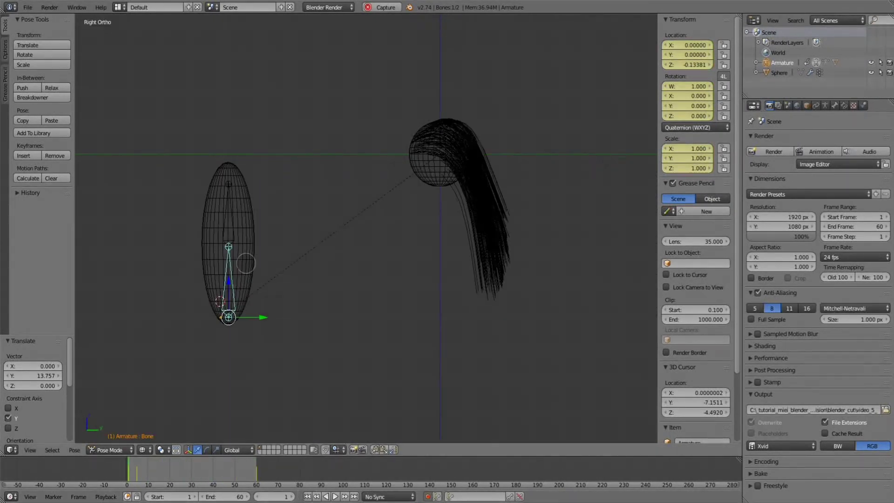
- Move the stretched sphere's Armature modifier above its Collision modifier
{"action": "key", "text": "ctrl+Tab"}
{"action": "right_click", "coordinate": [246, 263]}
{"action": "left_click", "coordinate": [825, 106]}
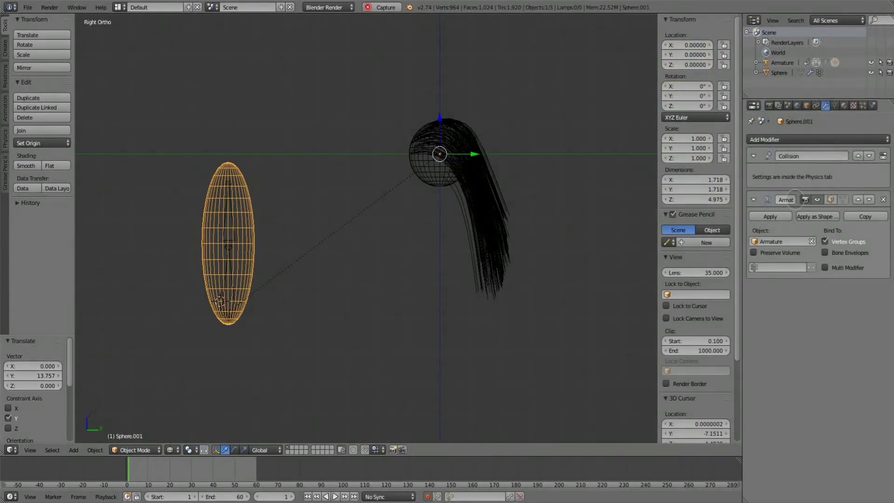
{"action": "left_click", "coordinate": [858, 199]}
- Replay the hair simulation with the reordered modifiers, examining it in perspective with everything deselected
{"action": "key", "text": "alt+a"}
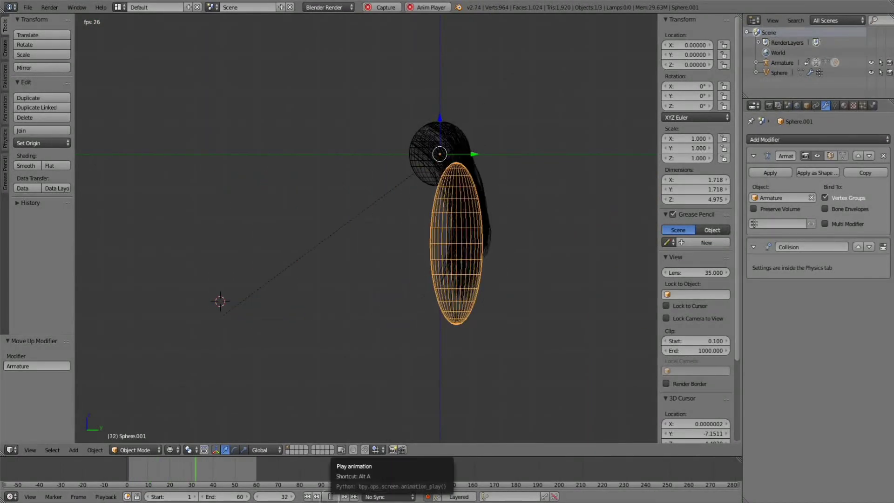
{"action": "middle_click_drag", "start_coordinate": [388, 334], "coordinate": [435, 359]}
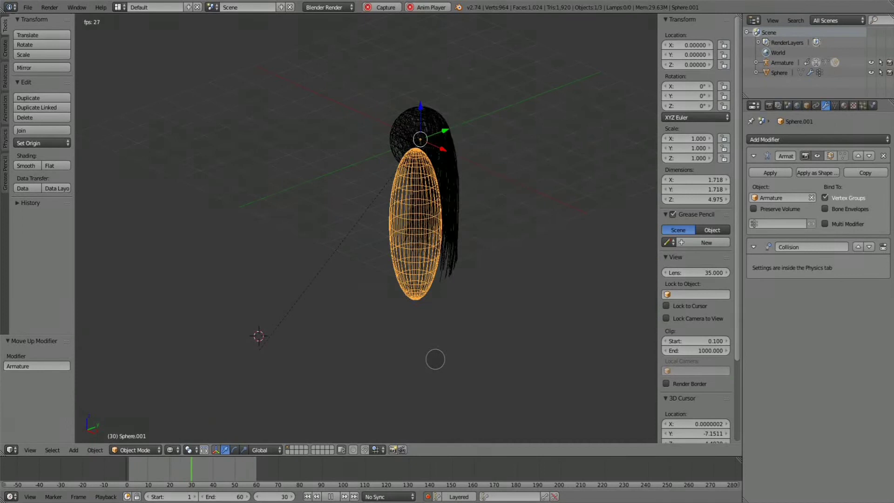
{"action": "key", "text": "a"}
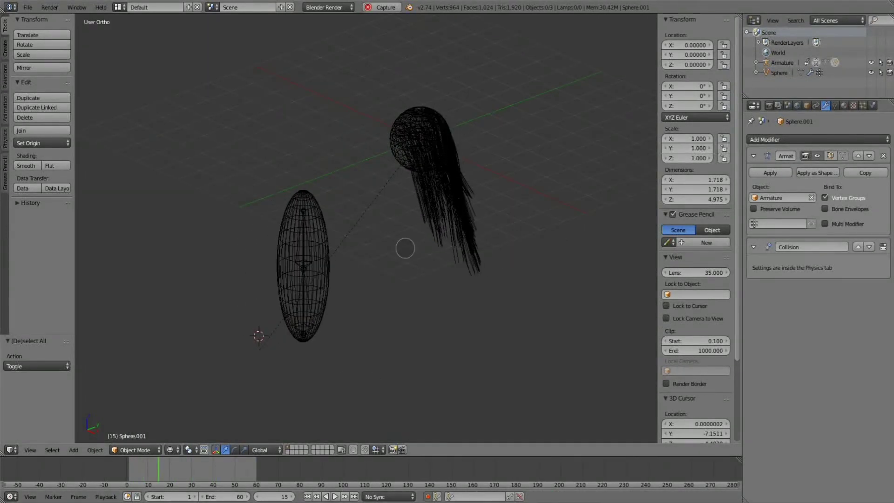
{"action": "key", "text": "alt+a"}
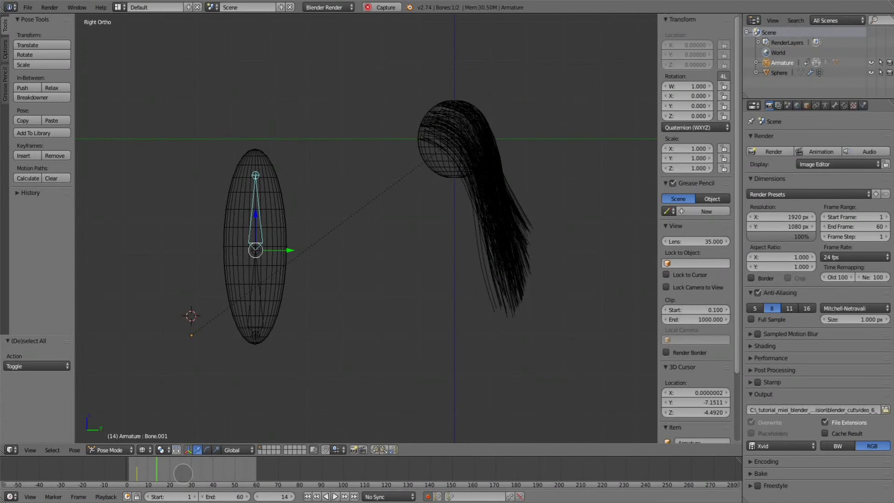
- Key the upper bone at frame 35 by rotating it about -24.45° around X
{"action": "left_click_drag", "start_coordinate": [182, 473], "coordinate": [203, 471]}
{"action": "key", "text": "r"}
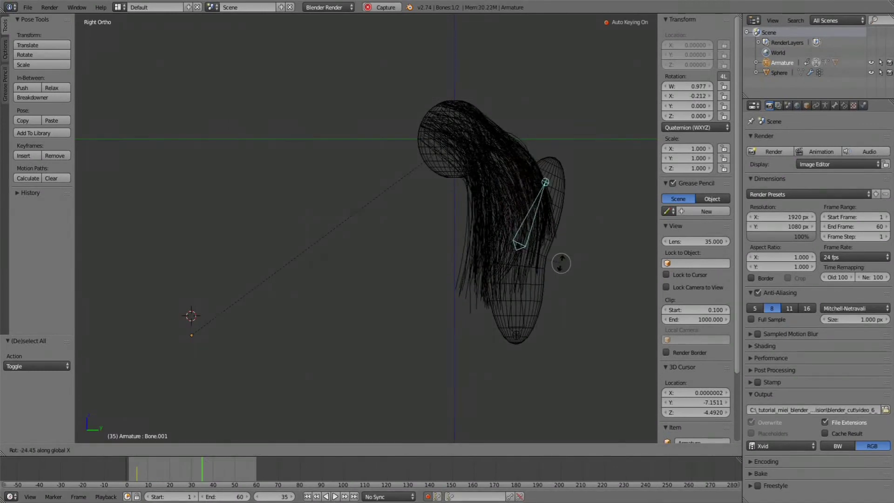
{"action": "left_click", "coordinate": [561, 263]}
- Key the upper bone at frame 1 by rotating it about 46.859° around X
{"action": "left_click", "coordinate": [308, 496]}
{"action": "key", "text": "r"}
{"action": "key", "text": "x"}
{"action": "left_click", "coordinate": [293, 211]}
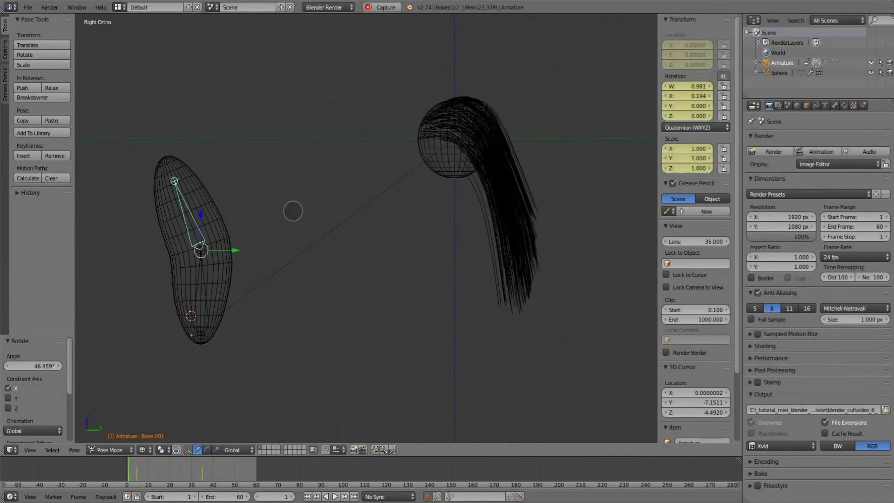
- Play the animation and examine how the bending collider moves through the hair from another angle
{"action": "key", "text": "alt+a"}
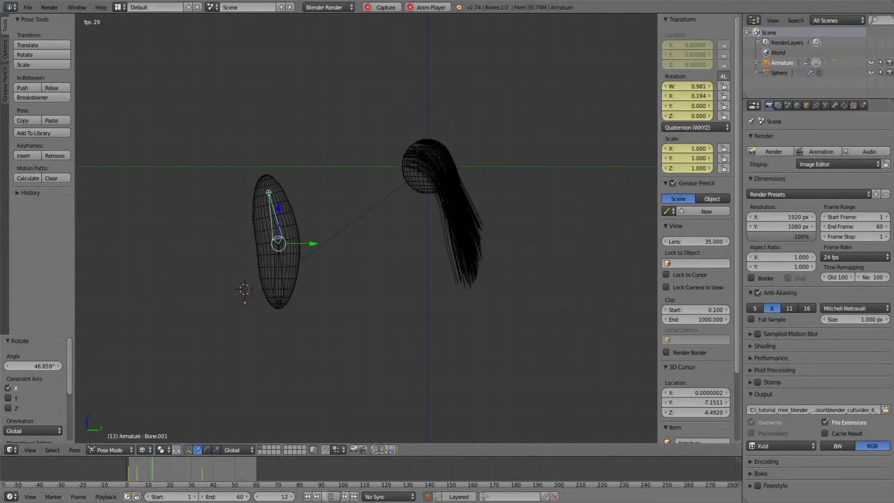
{"action": "key", "text": "alt+a"}
{"action": "key", "text": "Up"}
{"action": "scroll", "coordinate": [513, 279], "scroll_direction": "up", "scroll_amount": 3}
{"action": "middle_click_drag", "start_coordinate": [377, 297], "coordinate": [464, 309]}
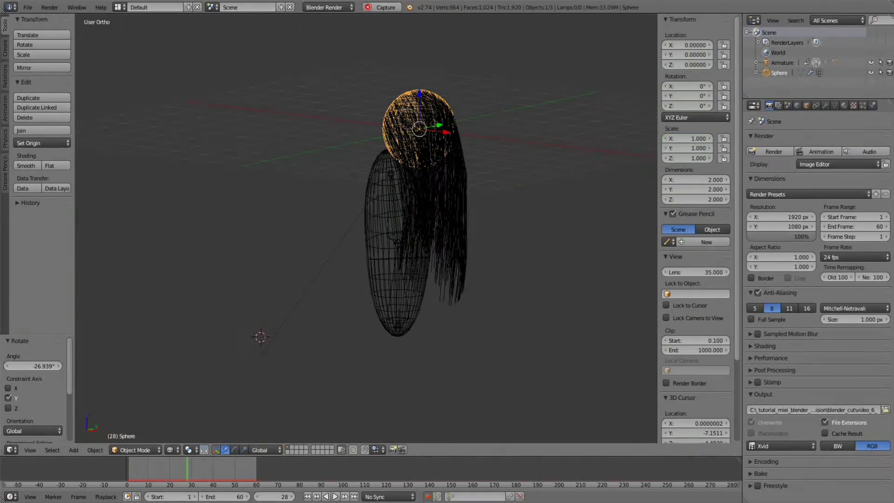
- Add a new material to the hair-covered sphere
{"action": "left_click", "coordinate": [844, 105]}
{"action": "left_click", "coordinate": [782, 172]}
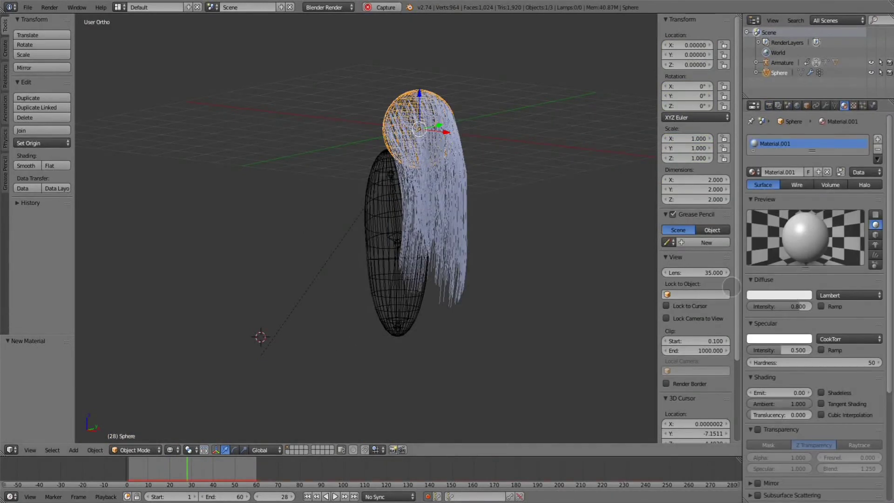
- Change the sphere material's diffuse color to a pinkish red
{"action": "left_click", "coordinate": [764, 199]}
{"action": "left_click", "coordinate": [772, 226]}
{"action": "left_click", "coordinate": [764, 148]}
- Show the sphere's hair particle settings, then deselect everything and play the animation to examine the colored hair colliding
{"action": "left_click", "coordinate": [863, 106]}
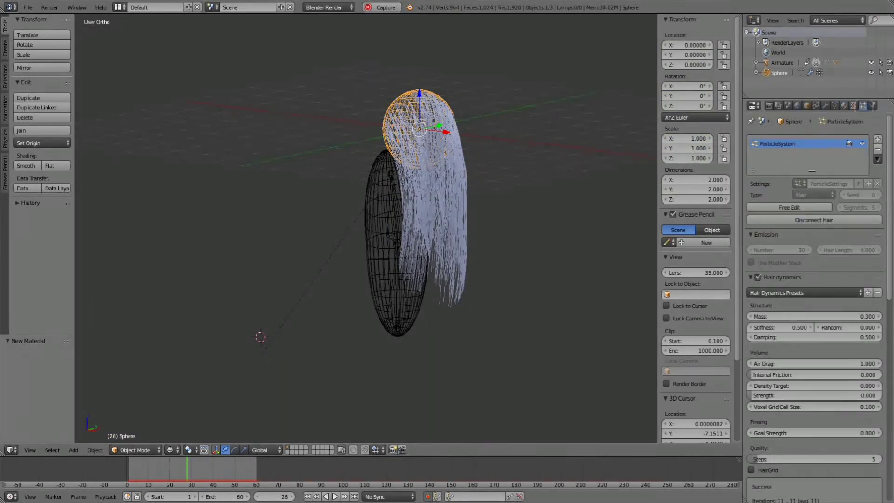
{"action": "left_click", "coordinate": [781, 277]}
{"action": "left_click", "coordinate": [768, 302]}
{"action": "left_click", "coordinate": [335, 496]}
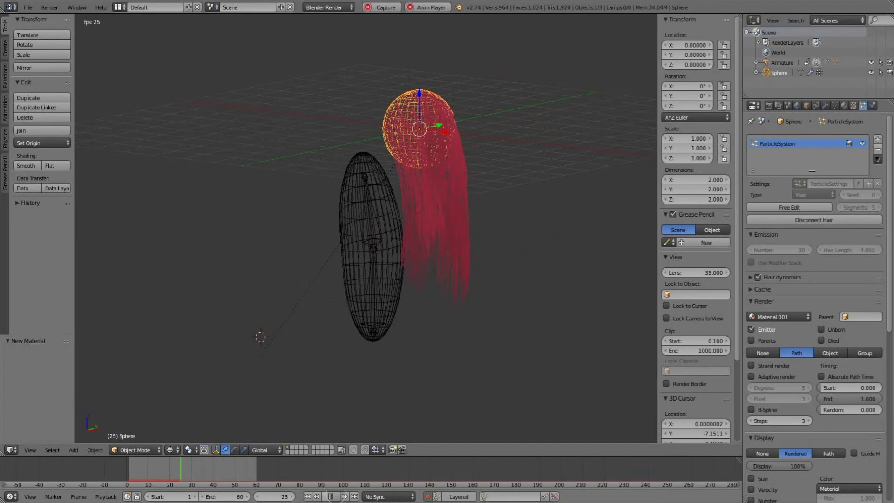
{"action": "key", "text": "a"}
{"action": "middle_click_drag", "start_coordinate": [457, 208], "coordinate": [431, 238], "text": "shift"}
{"action": "left_click", "coordinate": [766, 301]}
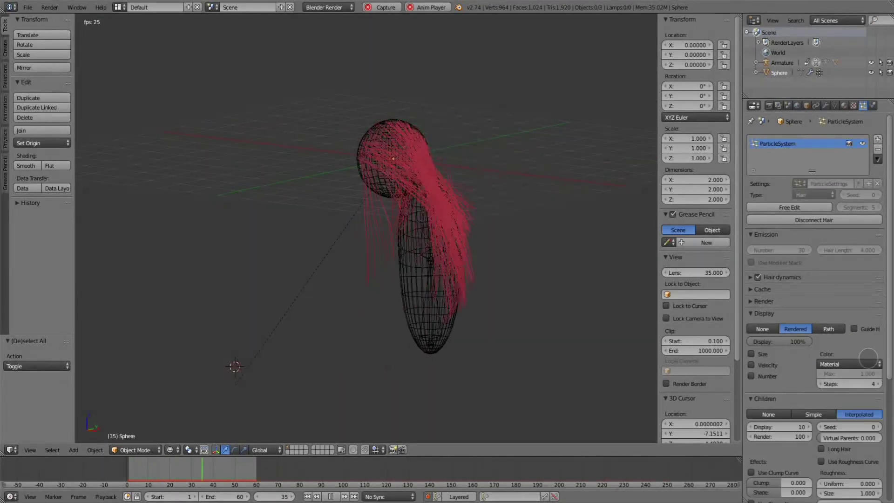
{"action": "key", "text": "alt+a"}
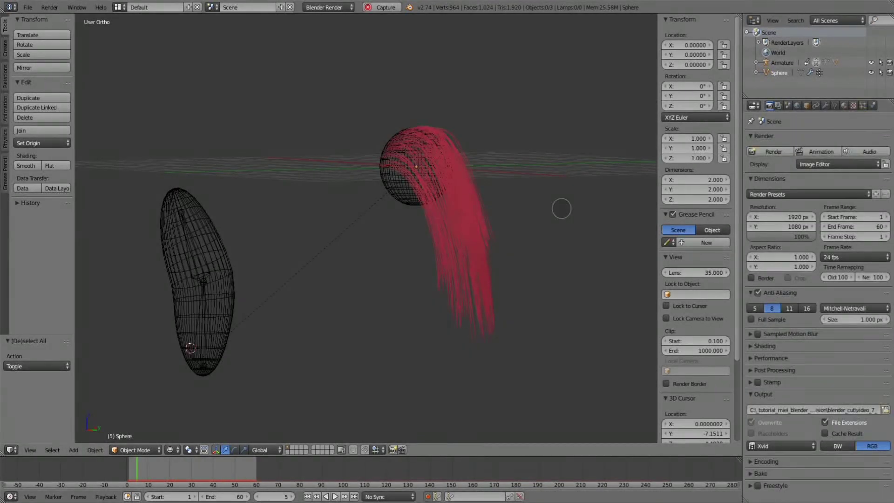
- Set the kink of the sphere's child hairs to Curl with frequency 7 and shape 0.7
{"action": "left_click", "coordinate": [863, 105]}
{"action": "scroll", "coordinate": [816, 387], "scroll_direction": "down", "scroll_amount": 3}
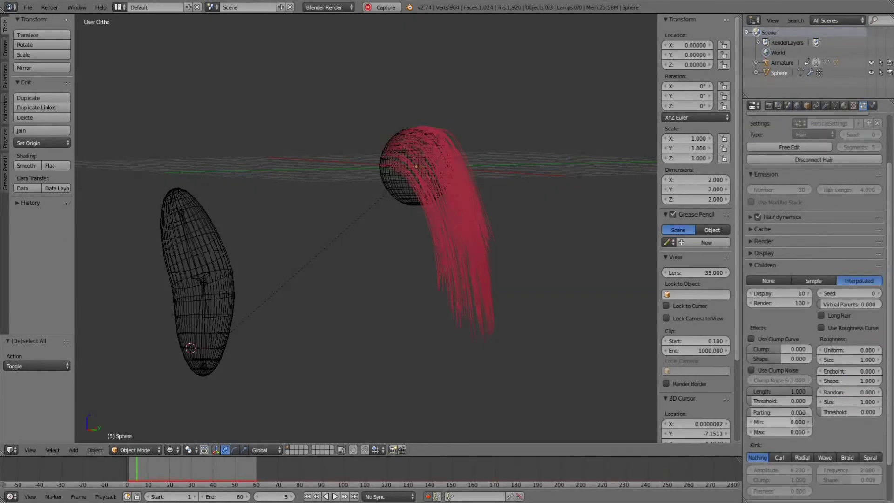
{"action": "left_click", "coordinate": [779, 457]}
{"action": "scroll", "coordinate": [864, 449], "scroll_direction": "down", "scroll_amount": 1}
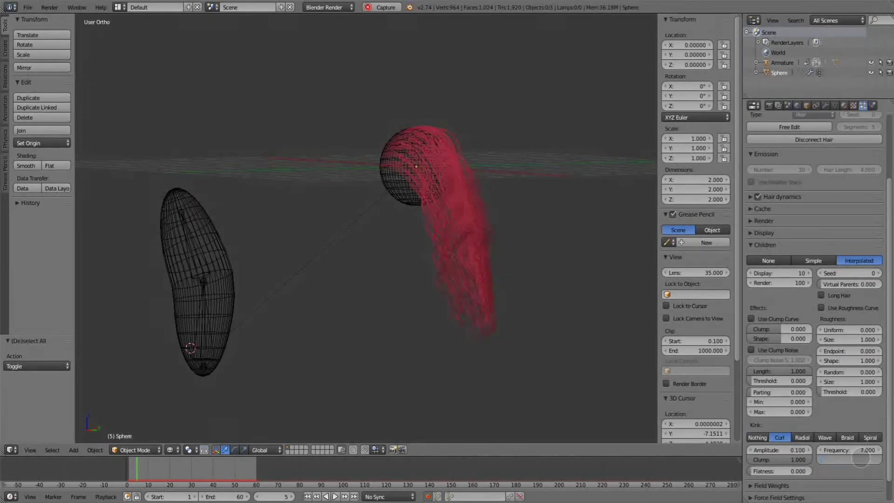
- Darken the hair material's diffuse color to a deep red and check the curled hair in playback
{"action": "left_click", "coordinate": [844, 105]}
{"action": "left_click", "coordinate": [784, 227]}
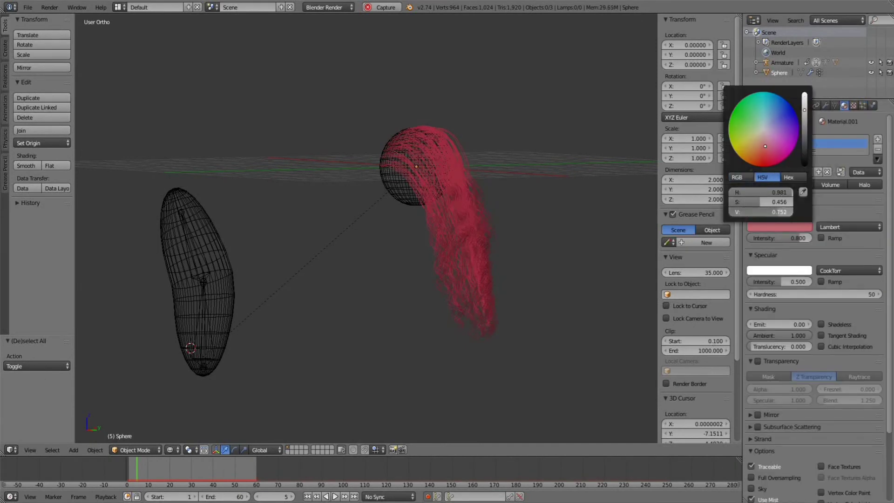
{"action": "left_click_drag", "start_coordinate": [804, 110], "coordinate": [804, 135]}
{"action": "left_click", "coordinate": [335, 497]}
{"action": "middle_click_drag", "start_coordinate": [376, 309], "coordinate": [344, 306]}
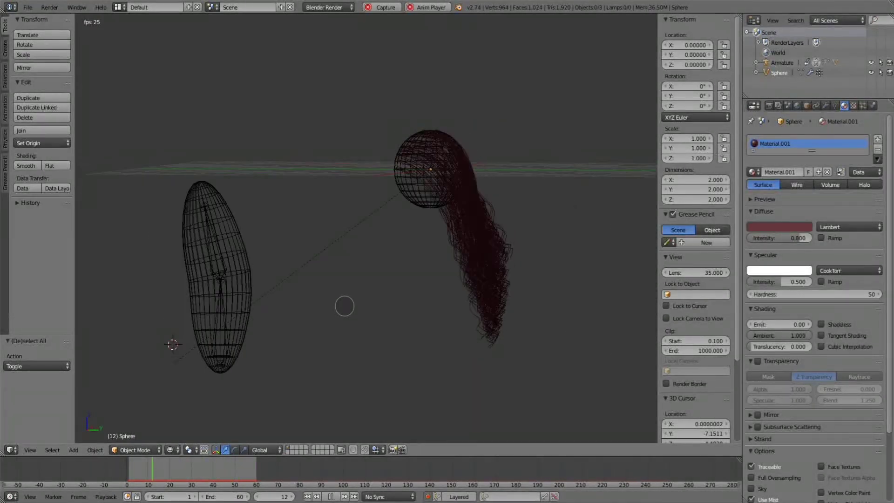
{"action": "key", "text": "alt+a"}
- Give the child hairs a clump of 0.4, a curl amplitude of 0.15 and a flatness of 0.2
{"action": "left_click", "coordinate": [863, 105]}
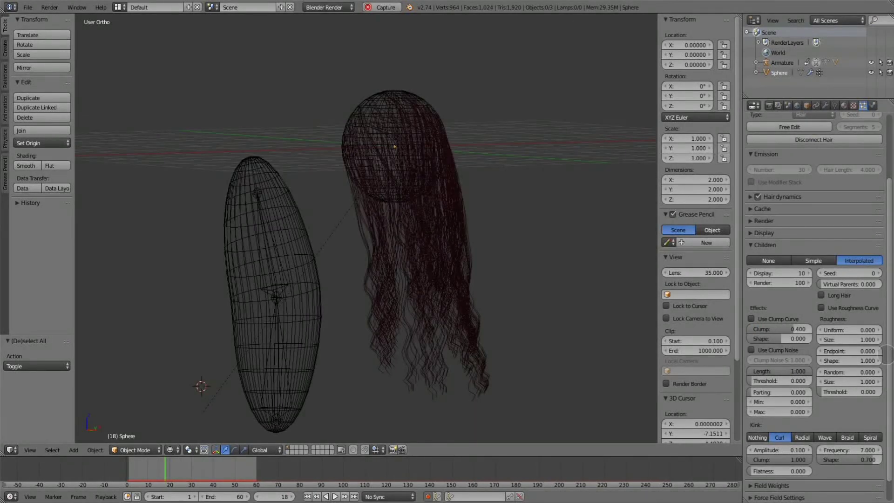
{"action": "scroll", "coordinate": [886, 354], "scroll_direction": "down", "scroll_amount": 2}
{"action": "left_click", "coordinate": [791, 425]}
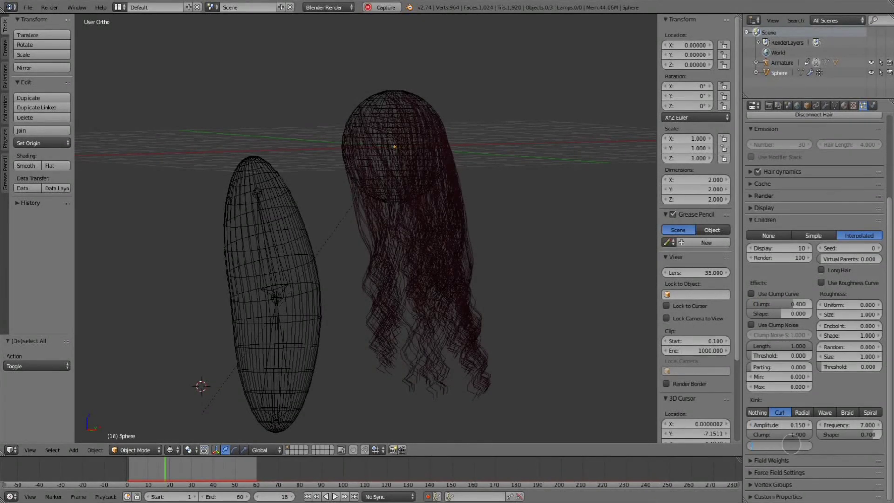
{"action": "type", "text": "0.2"}
{"action": "key", "text": "Return"}
- Switch the viewport to solid shading and play the animation with the curly hair
{"action": "scroll", "coordinate": [489, 273], "scroll_direction": "down", "scroll_amount": 3}
{"action": "middle_click_drag", "start_coordinate": [488, 273], "coordinate": [466, 261]}
{"action": "scroll", "coordinate": [465, 261], "scroll_direction": "up", "scroll_amount": 2}
{"action": "left_click", "coordinate": [172, 450]}
{"action": "left_click", "coordinate": [186, 416]}
{"action": "key", "text": "alt+a"}
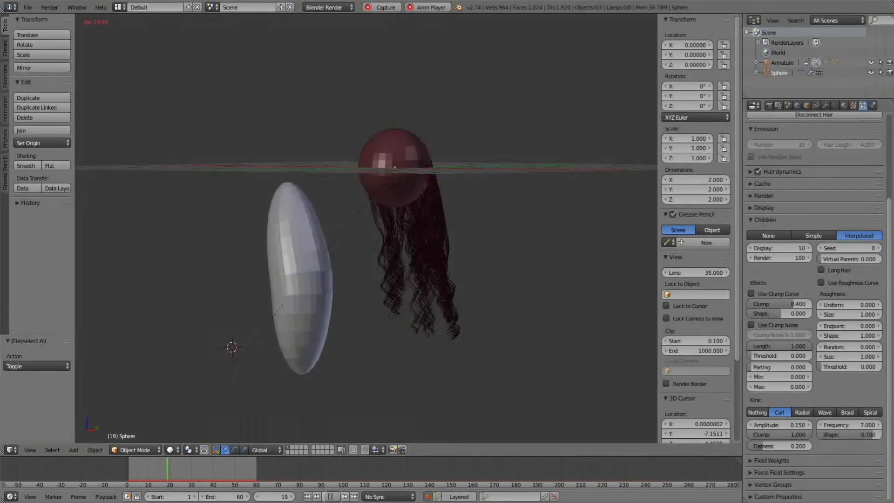